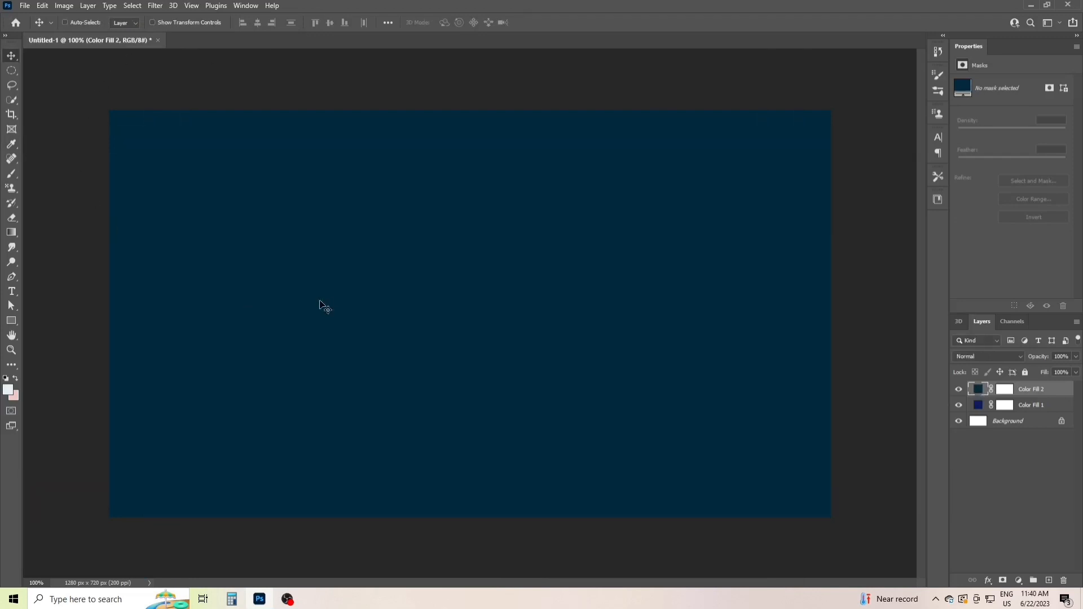
- Show the guides and bring the play-button logo from youtube-logo-png-2069.png into the Untitled-1 canvas
{"action": "key", "text": "ctrl+semicolon"}
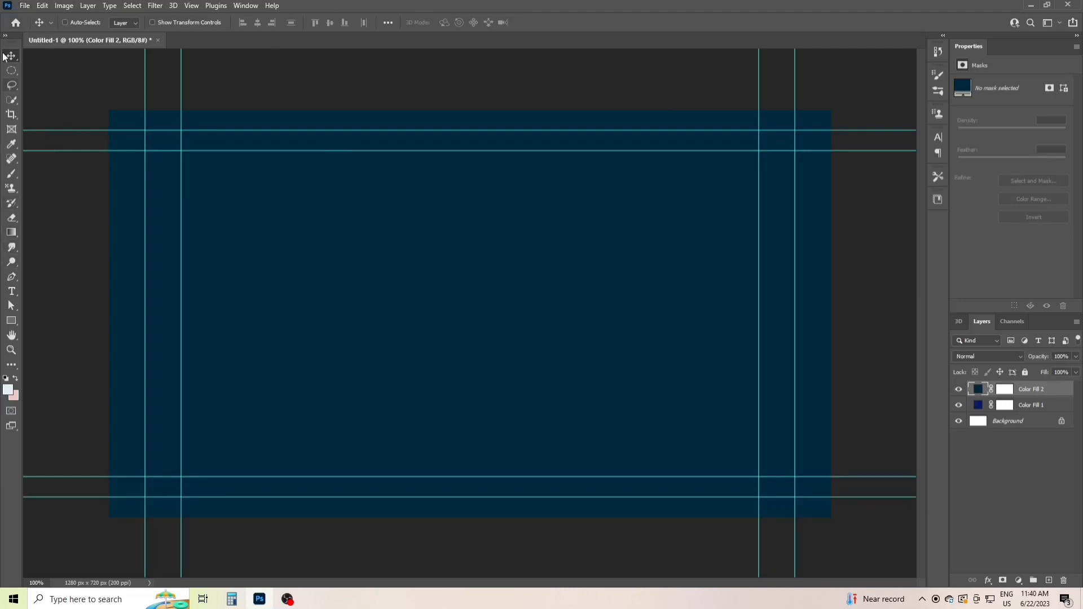
{"action": "key", "text": "ctrl+o"}
{"action": "scroll", "coordinate": [136, 180], "scroll_direction": "down", "scroll_amount": 3}
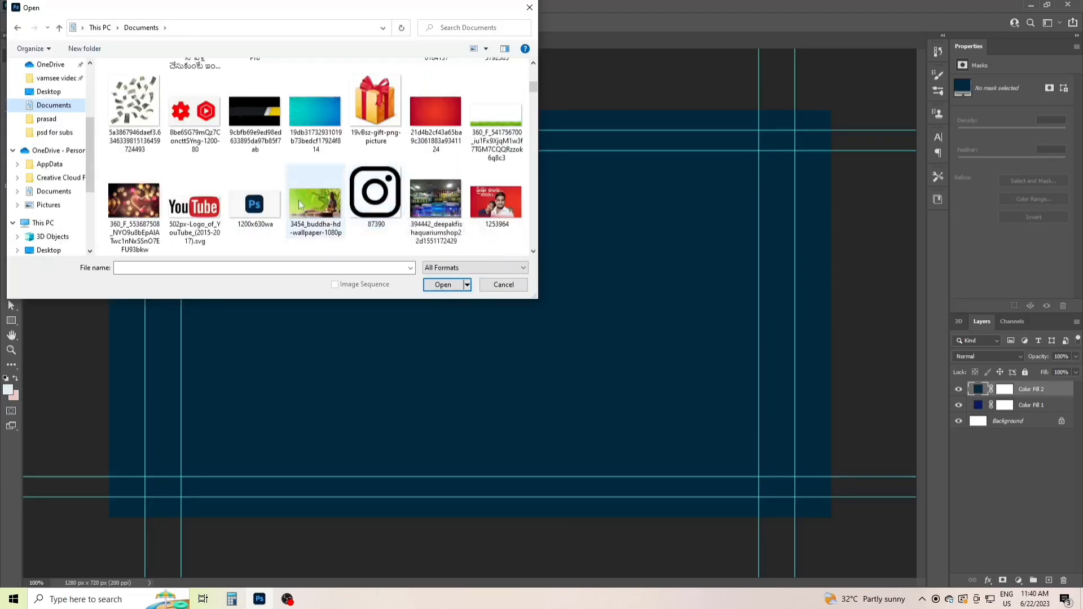
{"action": "left_click", "coordinate": [180, 144]}
{"action": "scroll", "coordinate": [350, 207], "scroll_direction": "down", "scroll_amount": 10}
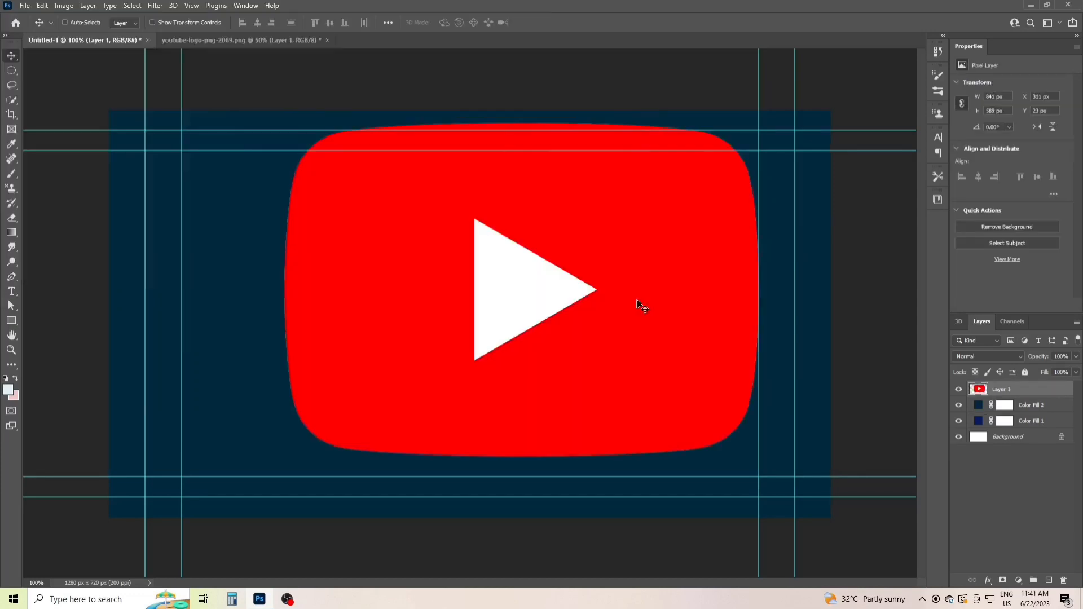
- Shrink the red play-button logo, rotate it about 17° clockwise and place it at the canvas's upper-right guide intersection
{"action": "key", "text": "ctrl+t"}
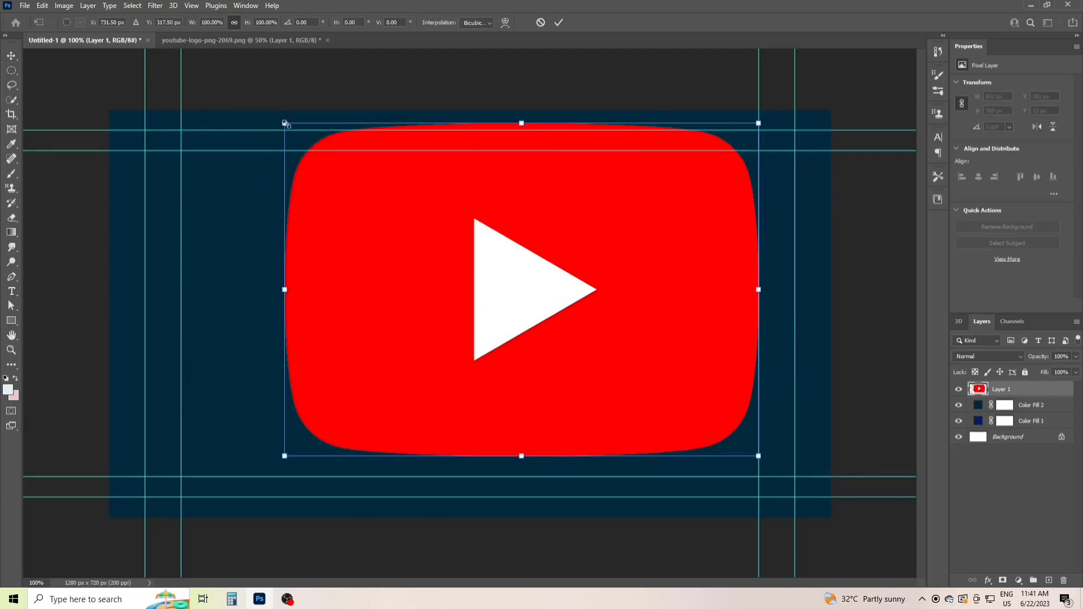
{"action": "left_click_drag", "start_coordinate": [284, 123], "coordinate": [648, 375]}
{"action": "left_click_drag", "start_coordinate": [769, 367], "coordinate": [794, 404]}
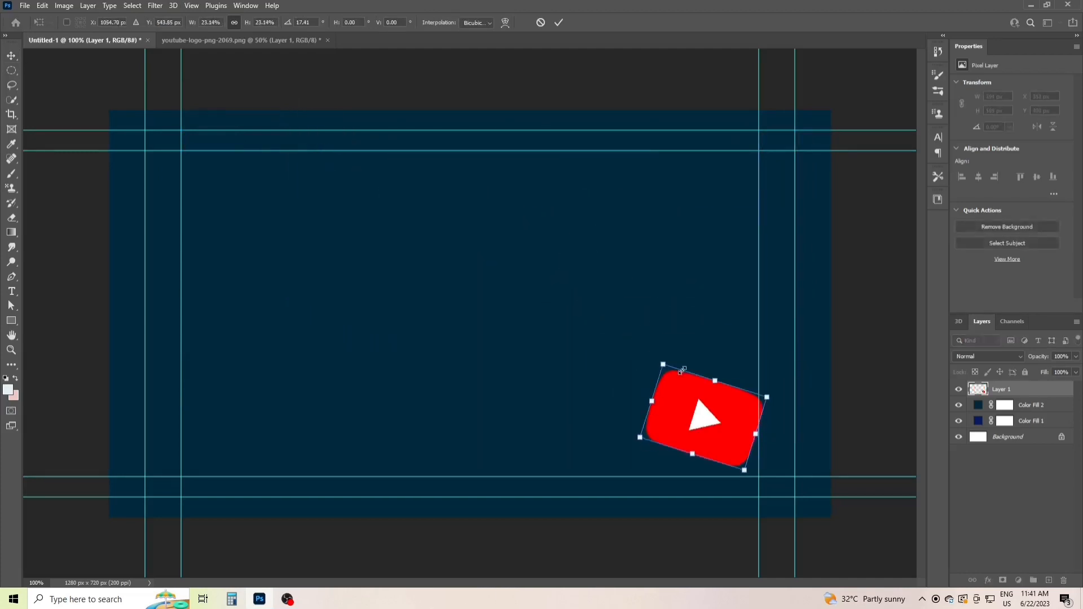
{"action": "left_click_drag", "start_coordinate": [681, 370], "coordinate": [688, 394]}
{"action": "left_click_drag", "start_coordinate": [699, 444], "coordinate": [741, 174]}
{"action": "left_click_drag", "start_coordinate": [768, 211], "coordinate": [784, 158]}
{"action": "key", "text": "Return"}
- Open 502px-Logo_of_YouTube_(2015-2017).svg.png and copy its logo into the upper-left area of the Untitled-1 canvas
{"action": "key", "text": "ctrl+o"}
{"action": "left_click", "coordinate": [441, 283]}
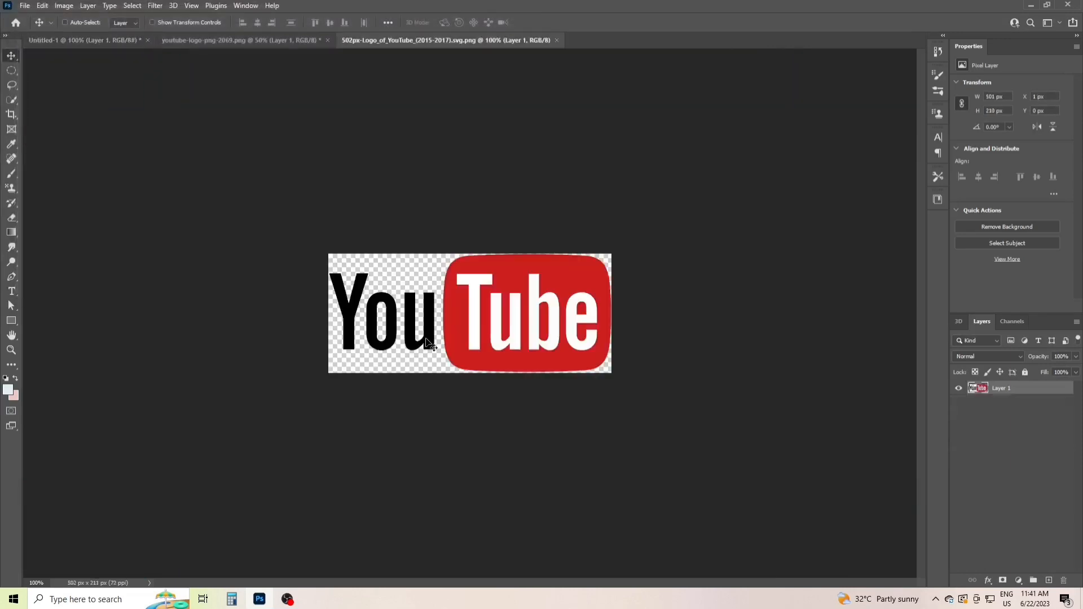
{"action": "left_click_drag", "start_coordinate": [468, 313], "coordinate": [299, 220]}
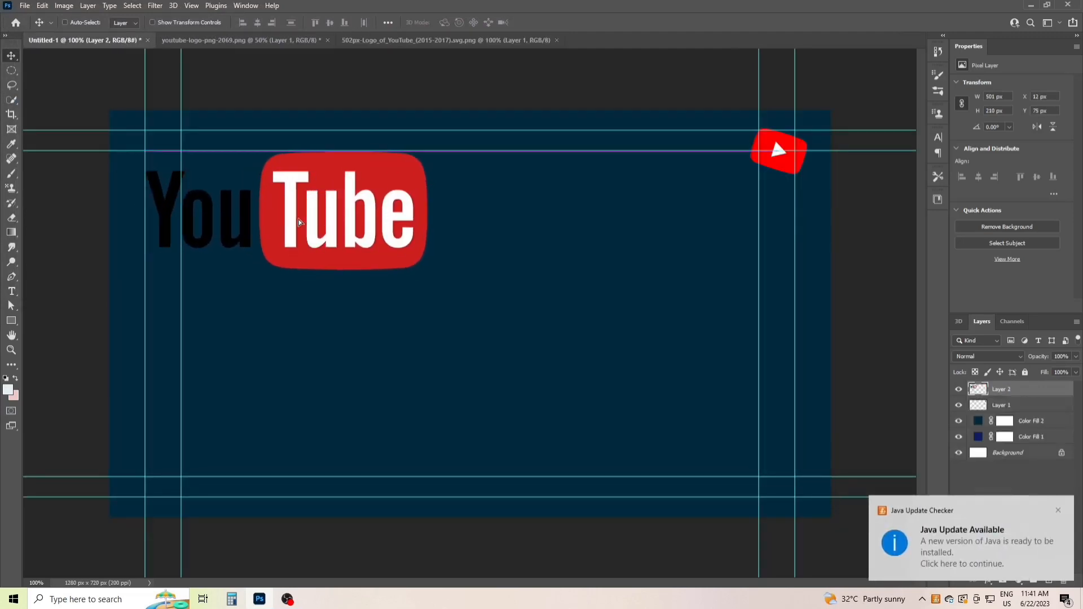
- Show the rulers and scale the YouTube wordmark to about 536 × 225 px, aligned to the outer upper-left guides
{"action": "key", "text": "ctrl+t"}
{"action": "key", "text": "ctrl+r"}
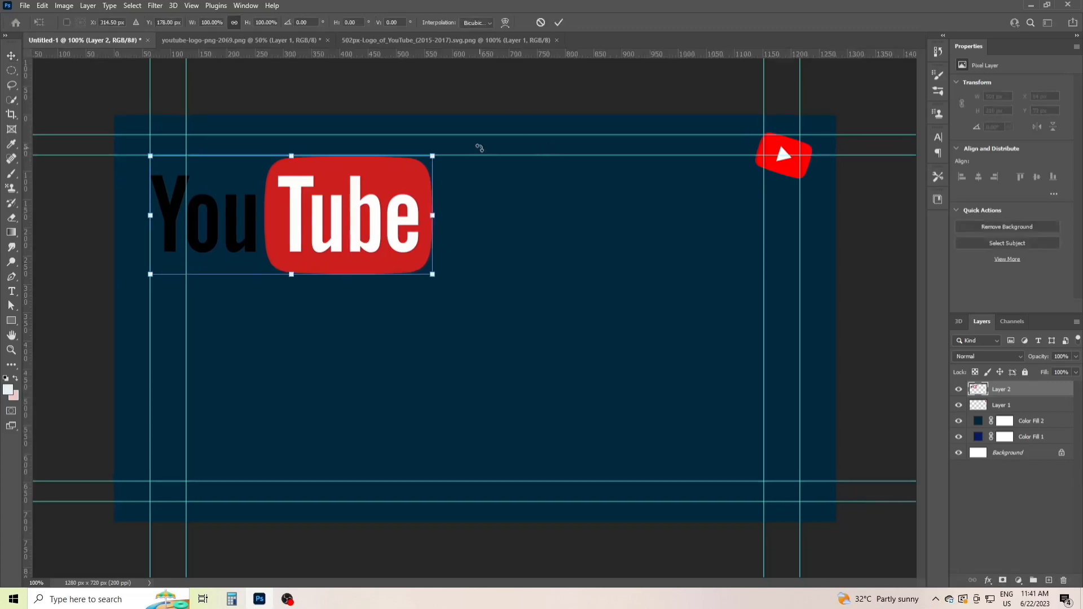
{"action": "left_click_drag", "start_coordinate": [433, 157], "coordinate": [477, 126]}
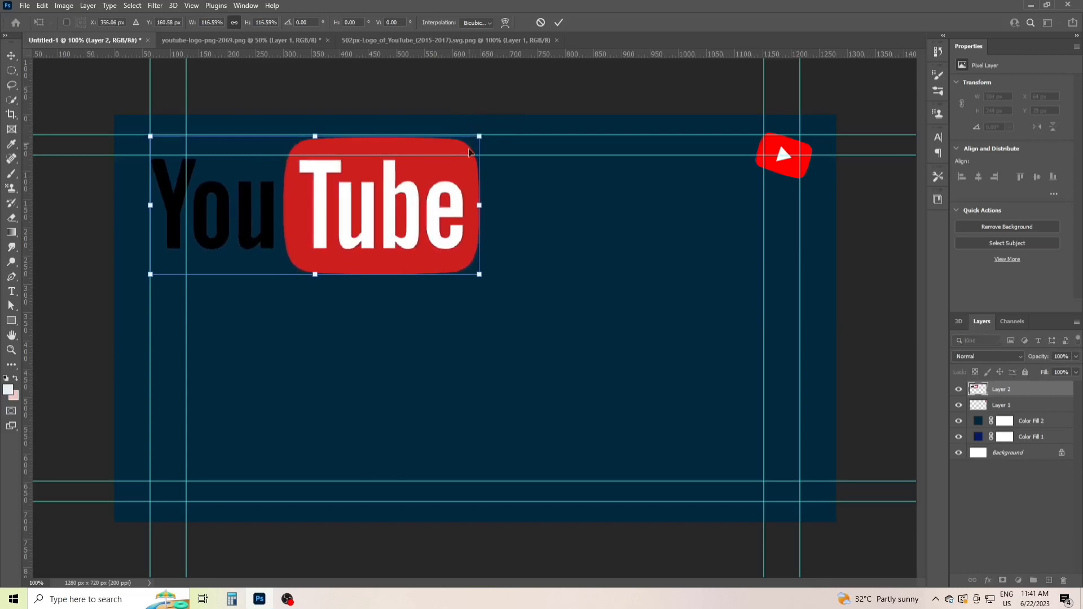
{"action": "left_click_drag", "start_coordinate": [480, 274], "coordinate": [452, 263]}
{"action": "left_click", "coordinate": [558, 22]}
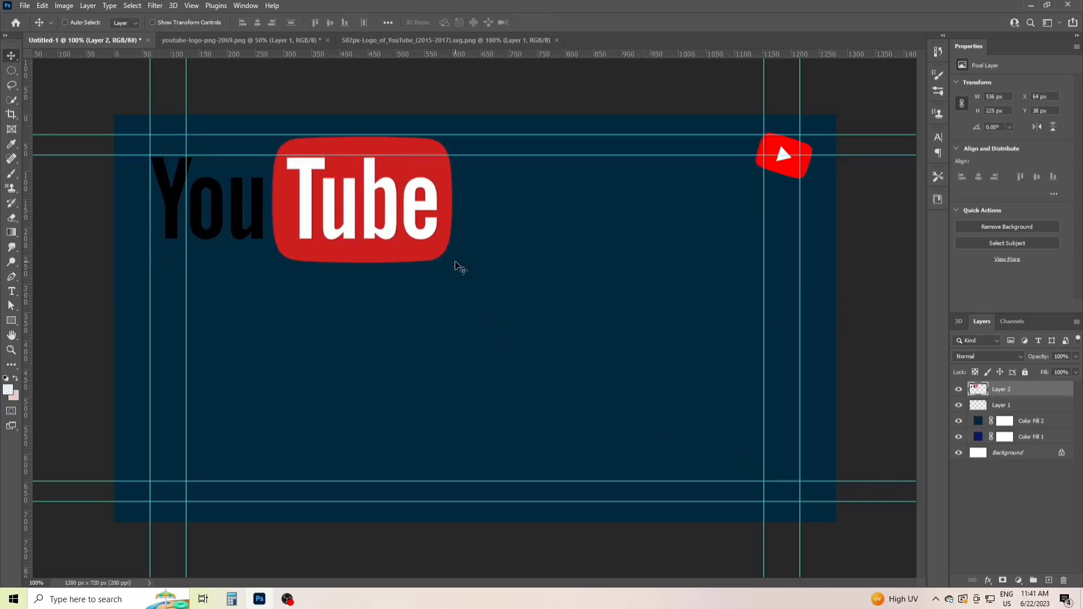
- Duplicate the YouTube wordmark layer and give the copy a white (ffffff) Color Overlay
{"action": "key", "text": "ctrl+j"}
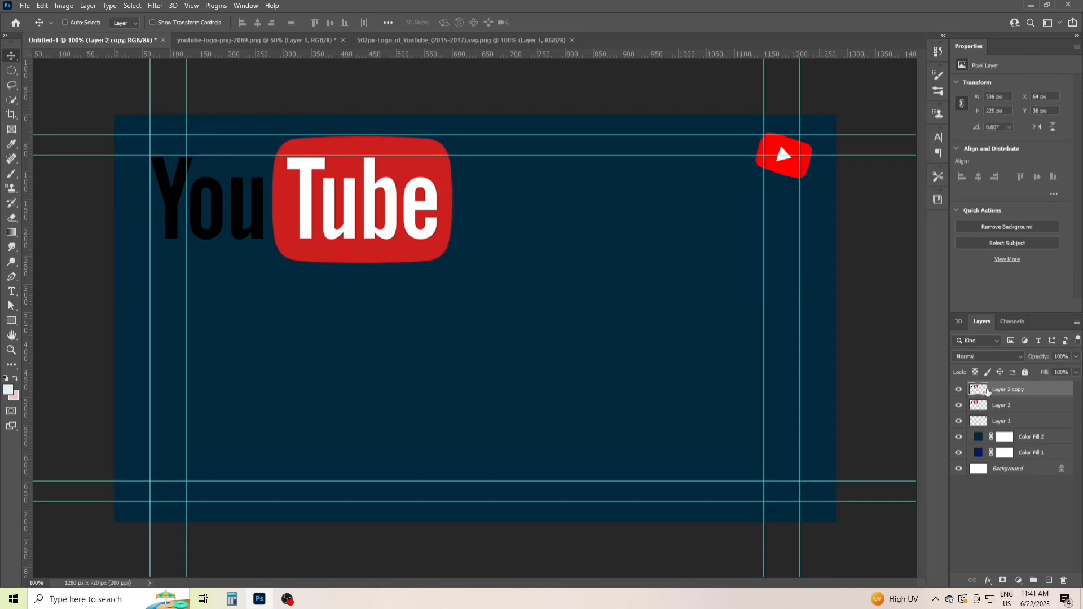
{"action": "double_click", "coordinate": [1048, 391]}
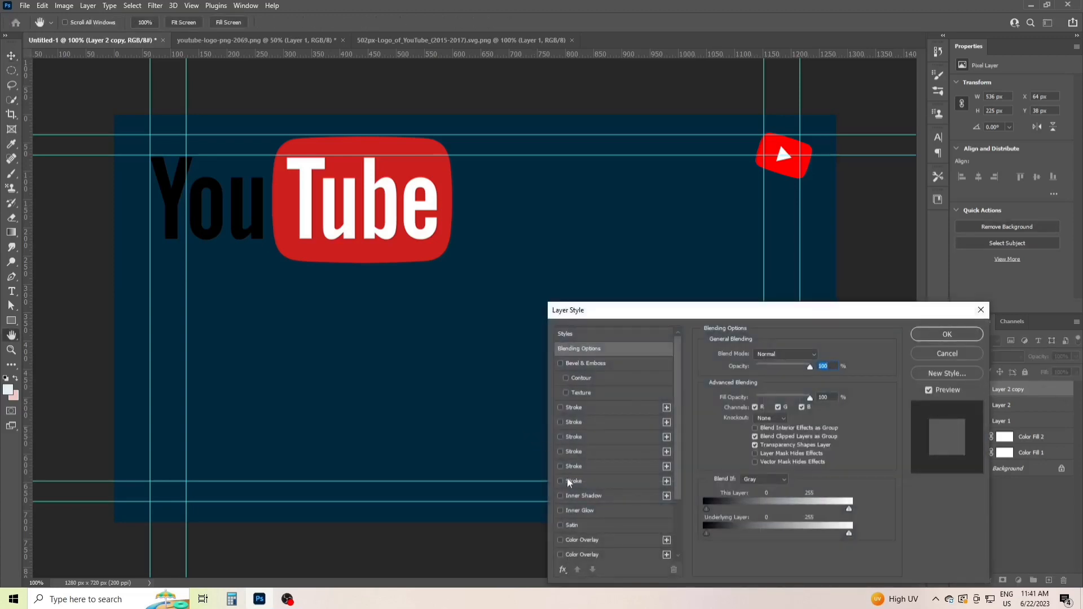
{"action": "scroll", "coordinate": [569, 521], "scroll_direction": "down", "scroll_amount": 1}
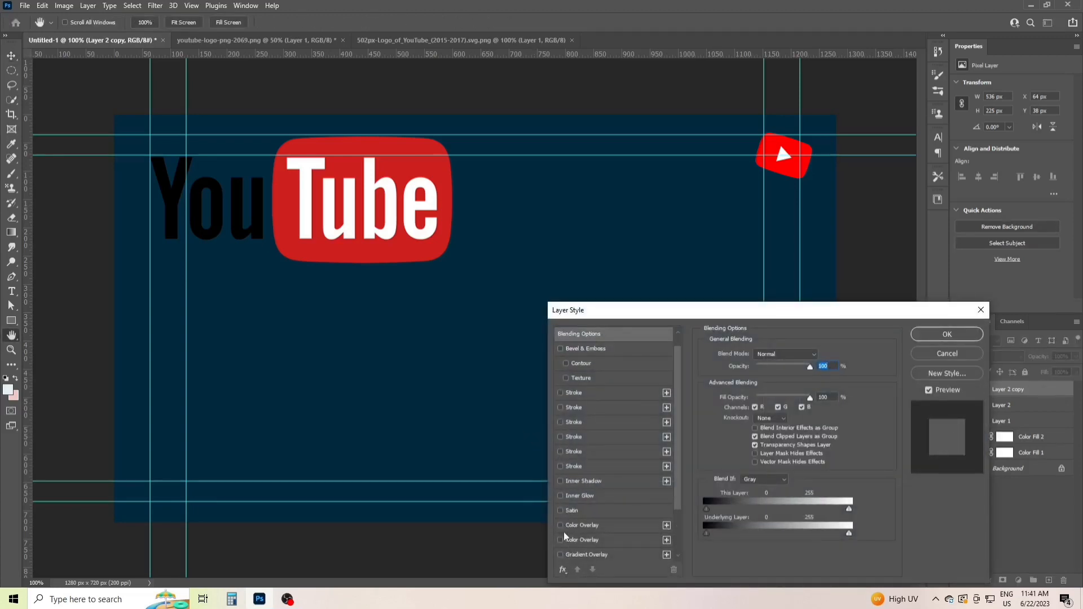
{"action": "left_click", "coordinate": [562, 525]}
{"action": "left_click", "coordinate": [578, 527]}
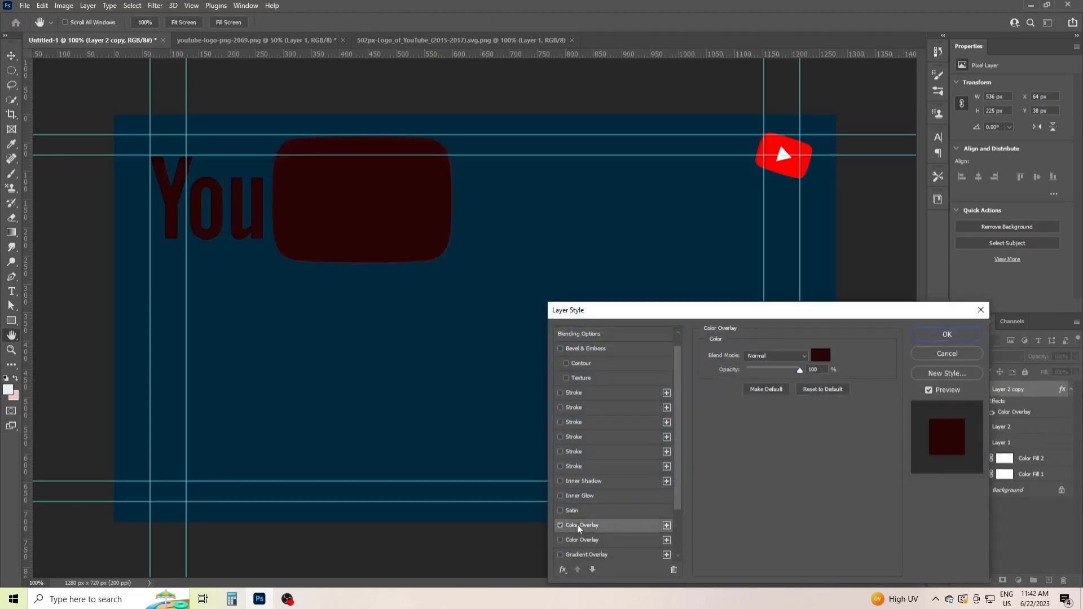
{"action": "left_click", "coordinate": [823, 355]}
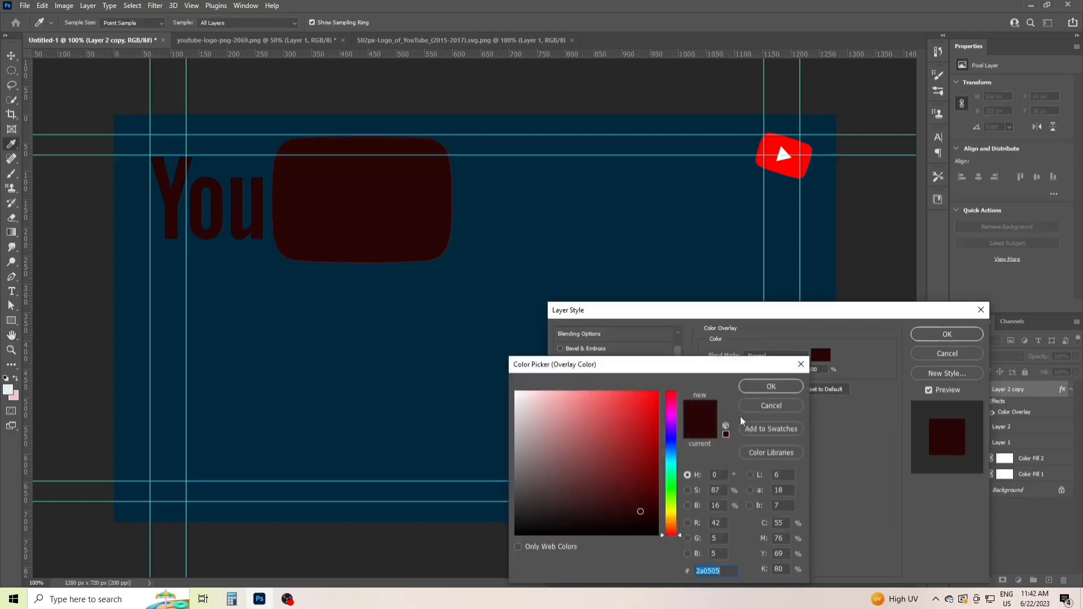
{"action": "left_click", "coordinate": [536, 411]}
{"action": "left_click", "coordinate": [516, 391]}
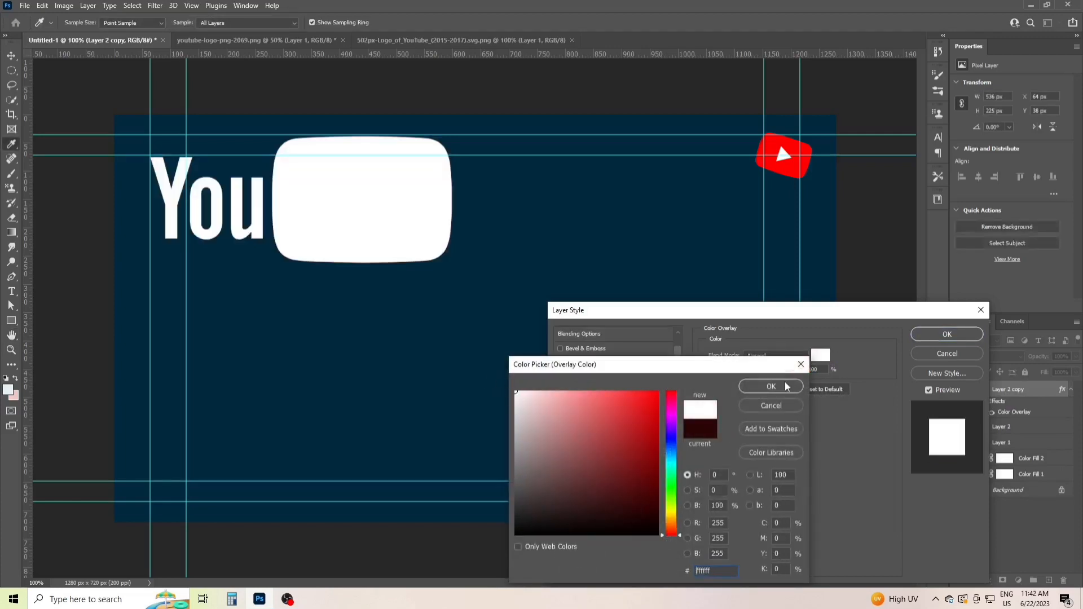
{"action": "left_click", "coordinate": [771, 387]}
{"action": "left_click", "coordinate": [947, 334]}
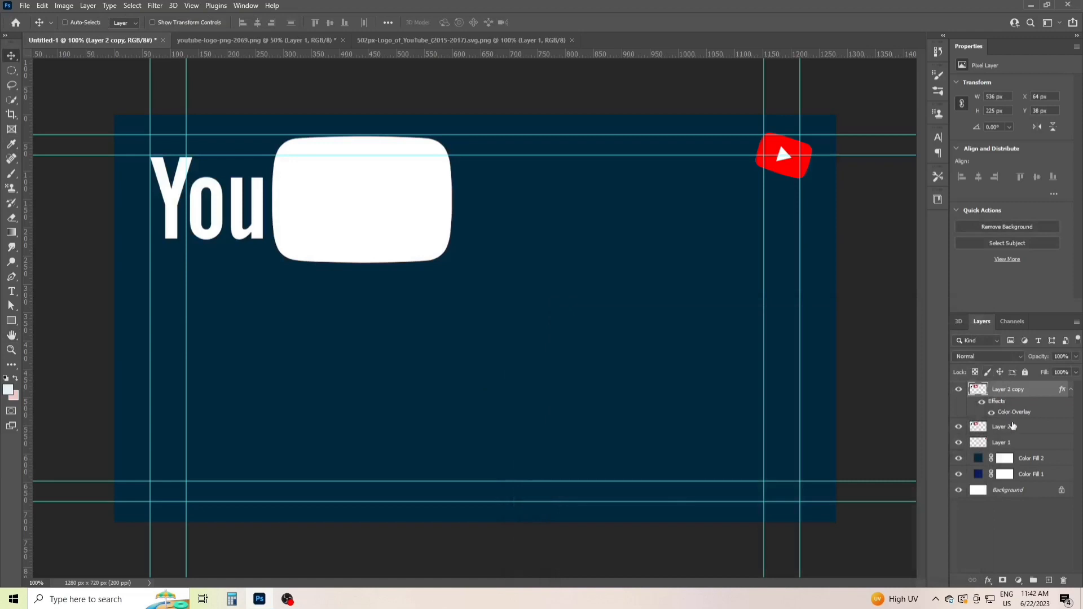
- Move Layer 2 above its white copy and erase the black "You" lettering from it
{"action": "left_click_drag", "start_coordinate": [1012, 427], "coordinate": [1014, 389]}
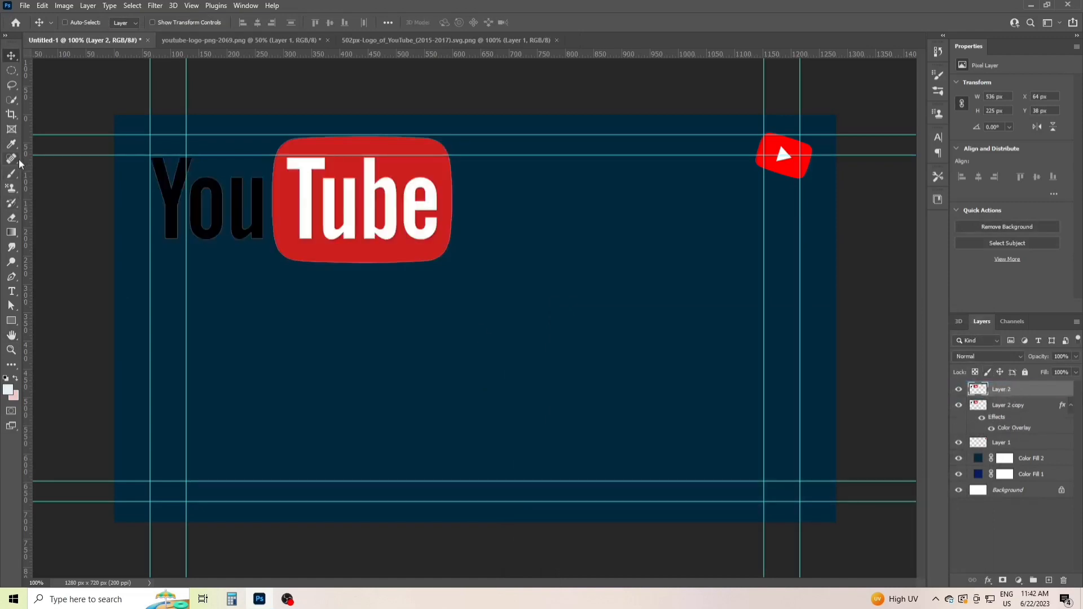
{"action": "left_click", "coordinate": [13, 219]}
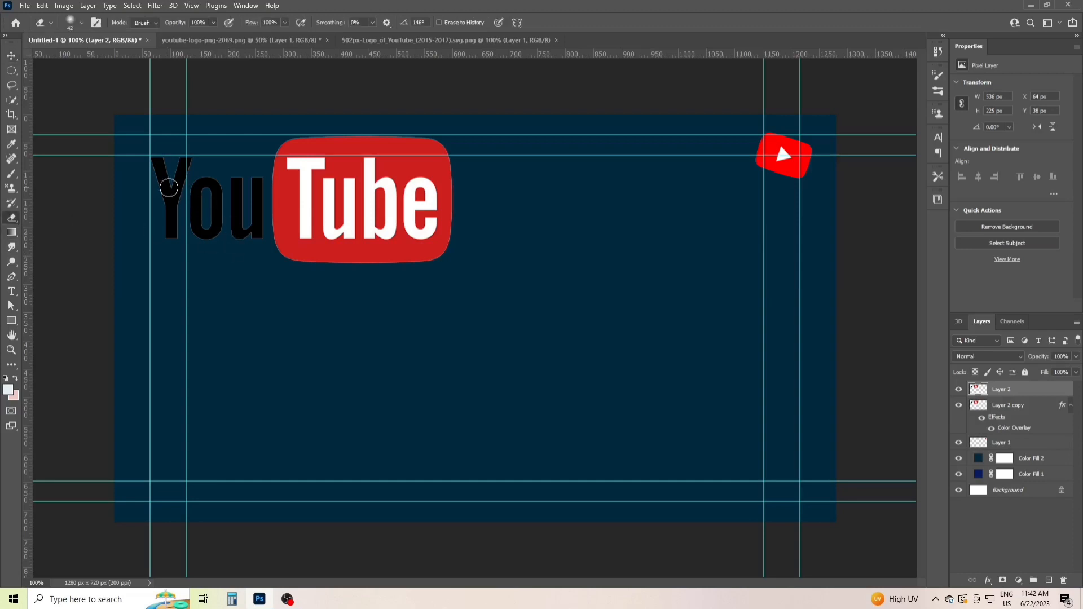
{"action": "mouse_move", "coordinate": [159, 162]}
{"action": "left_mouse_down"}
{"action": "mouse_move", "coordinate": [176, 200]}
{"action": "mouse_move", "coordinate": [181, 164]}
{"action": "mouse_move", "coordinate": [134, 260]}
{"action": "mouse_move", "coordinate": [184, 178]}
{"action": "mouse_move", "coordinate": [158, 257]}
{"action": "mouse_move", "coordinate": [175, 219]}
{"action": "mouse_move", "coordinate": [169, 175]}
{"action": "mouse_move", "coordinate": [169, 215]}
{"action": "mouse_move", "coordinate": [203, 233]}
{"action": "mouse_move", "coordinate": [197, 217]}
{"action": "mouse_move", "coordinate": [227, 184]}
{"action": "mouse_move", "coordinate": [235, 201]}
{"action": "mouse_move", "coordinate": [232, 184]}
{"action": "mouse_move", "coordinate": [250, 231]}
{"action": "mouse_move", "coordinate": [251, 175]}
{"action": "mouse_move", "coordinate": [254, 240]}
{"action": "mouse_move", "coordinate": [239, 242]}
{"action": "mouse_move", "coordinate": [251, 167]}
{"action": "left_mouse_up"}
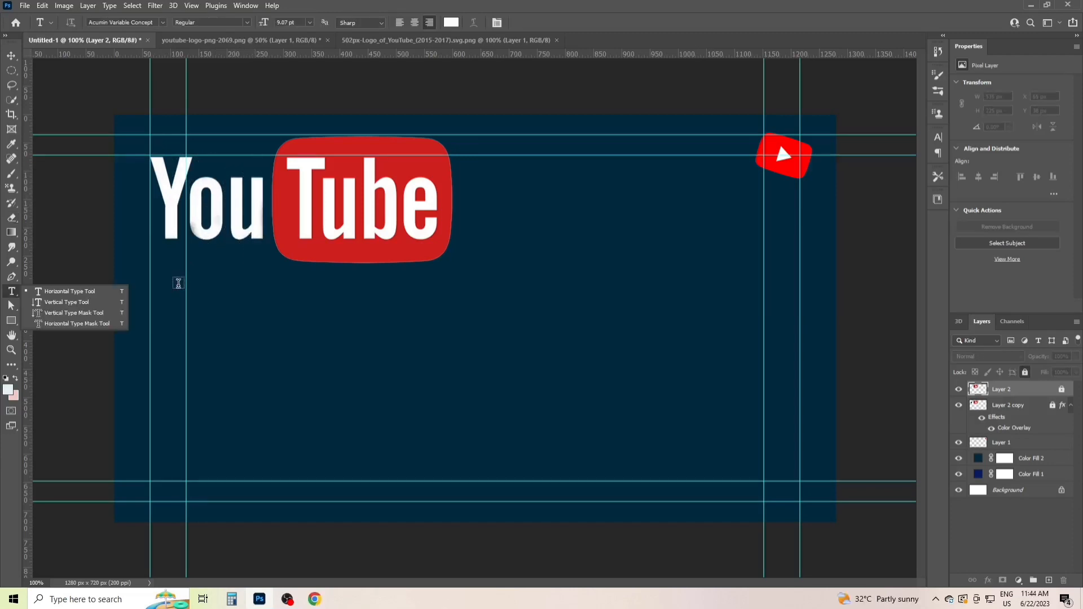
- Add a text box about 499 × 126 px beneath the YouTube wordmark containing "మోనేటిజషన్"
{"action": "left_click_drag", "start_coordinate": [178, 283], "coordinate": [459, 356]}
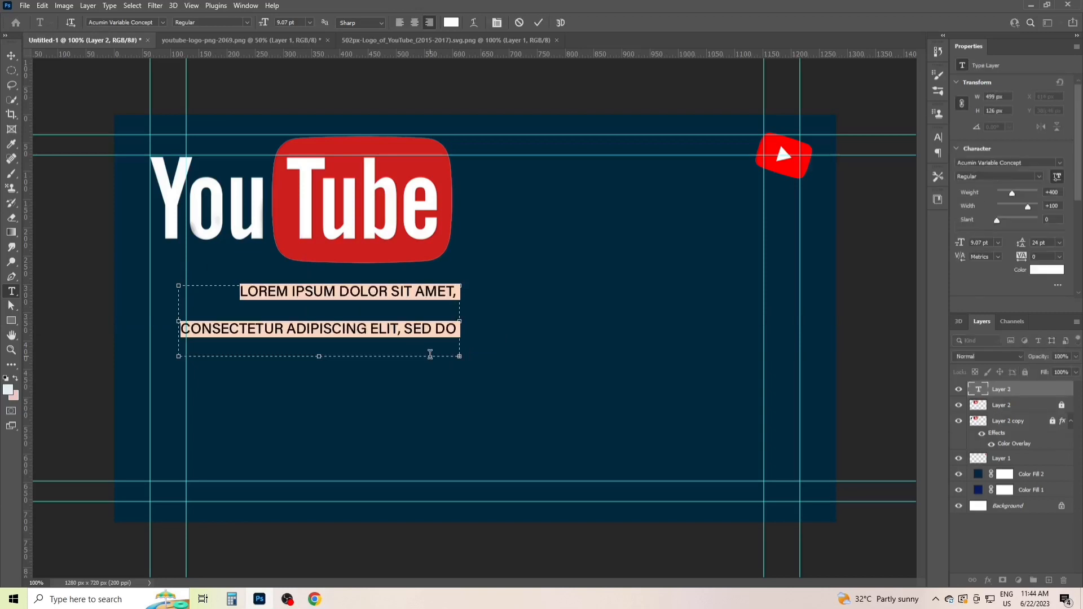
{"action": "key", "text": "BackSpace"}
{"action": "type", "text": "మానిటైజేషన్"}
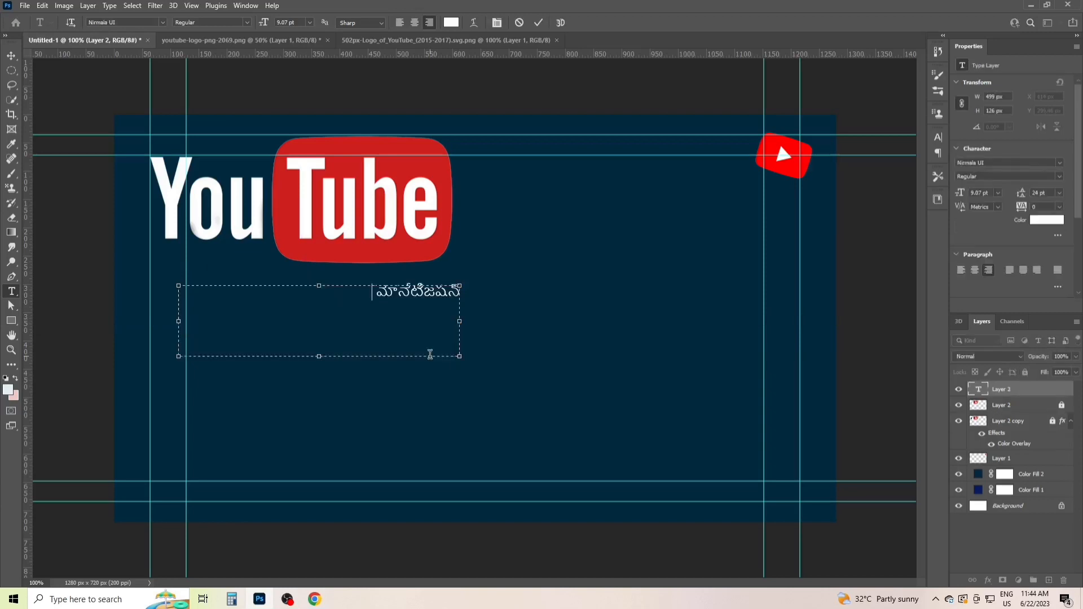
- Format the whole "మోనేటిజషన్" text in Ramabhadra Italic at 48 pt in yellow
{"action": "right_click", "coordinate": [12, 295]}
{"action": "left_click", "coordinate": [45, 291]}
{"action": "key", "text": "ctrl+a"}
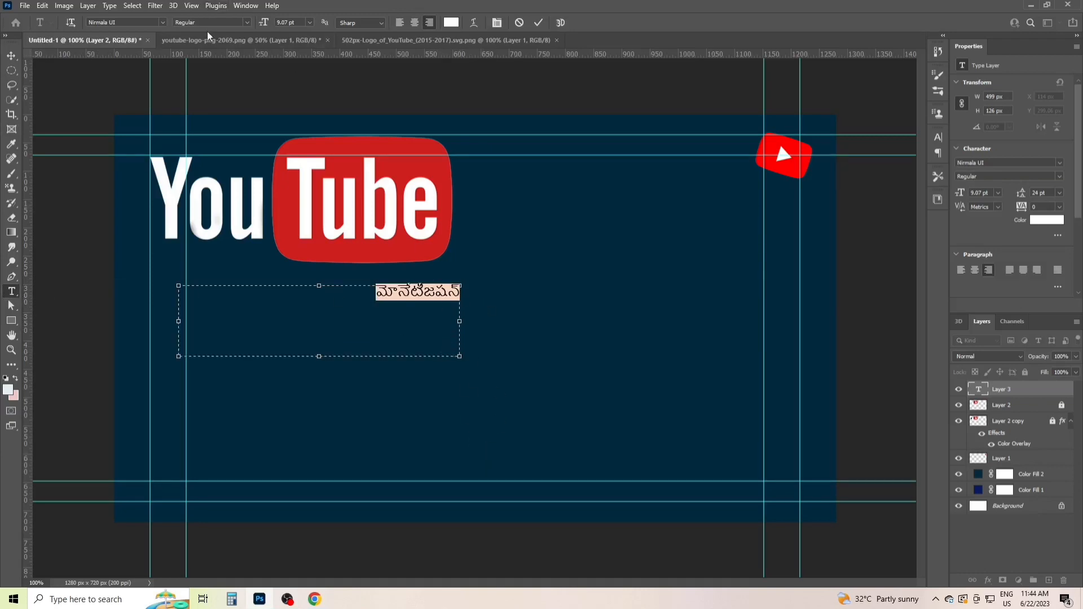
{"action": "left_click", "coordinate": [162, 22]}
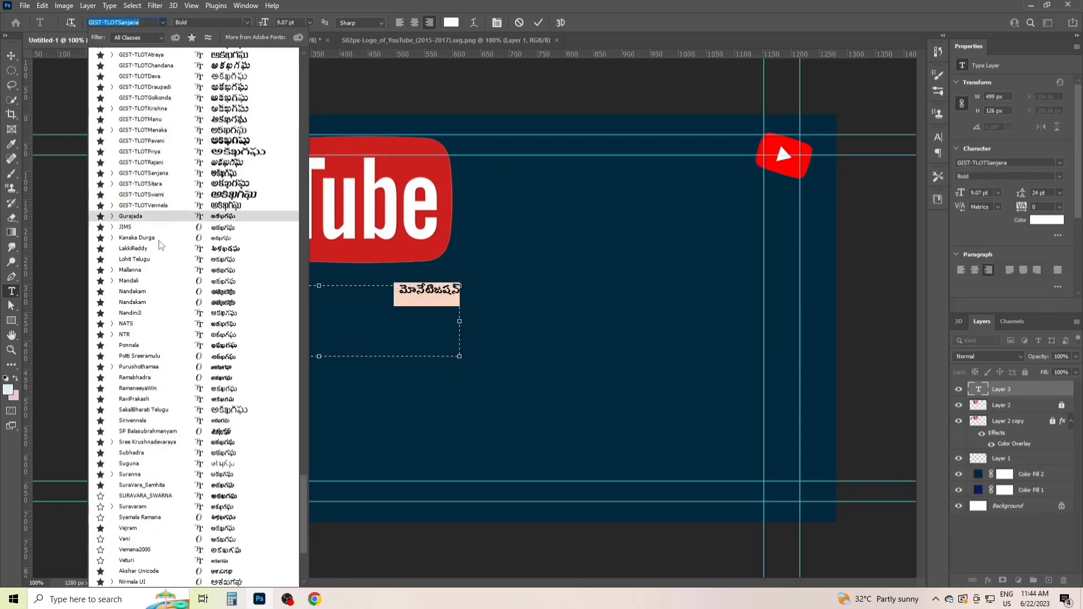
{"action": "scroll", "coordinate": [148, 525], "scroll_direction": "down", "scroll_amount": 5}
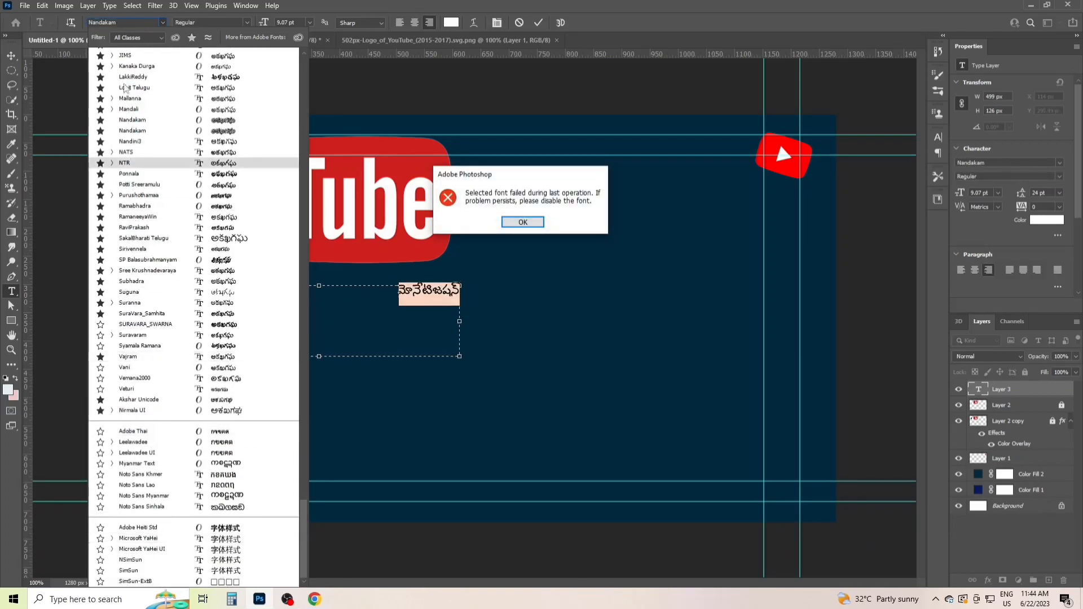
{"action": "scroll", "coordinate": [114, 83], "scroll_direction": "up", "scroll_amount": 4}
{"action": "scroll", "coordinate": [116, 90], "scroll_direction": "up", "scroll_amount": 6}
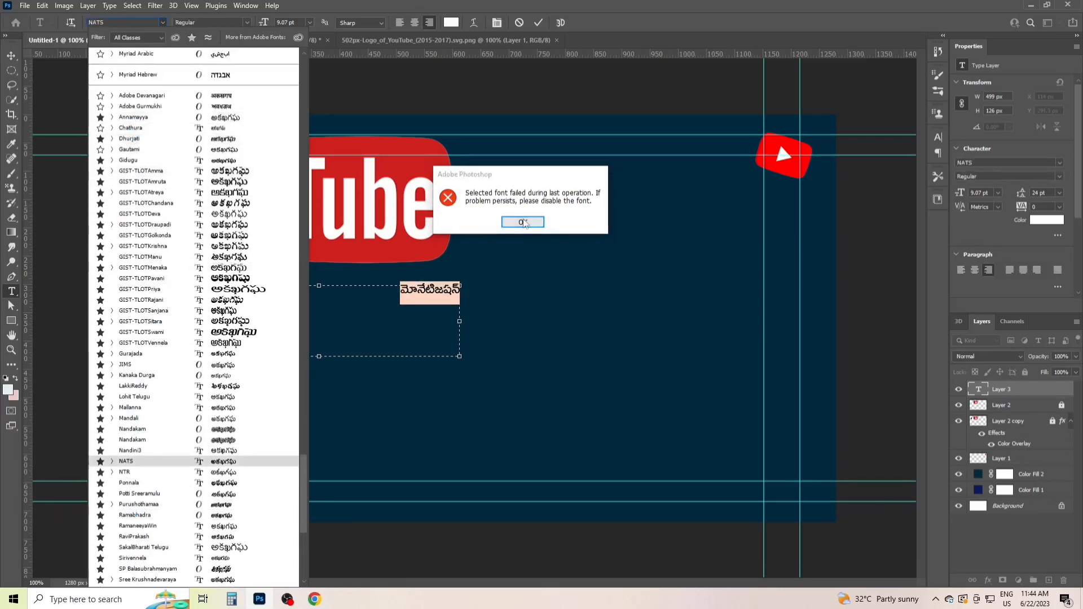
{"action": "key", "text": "Return"}
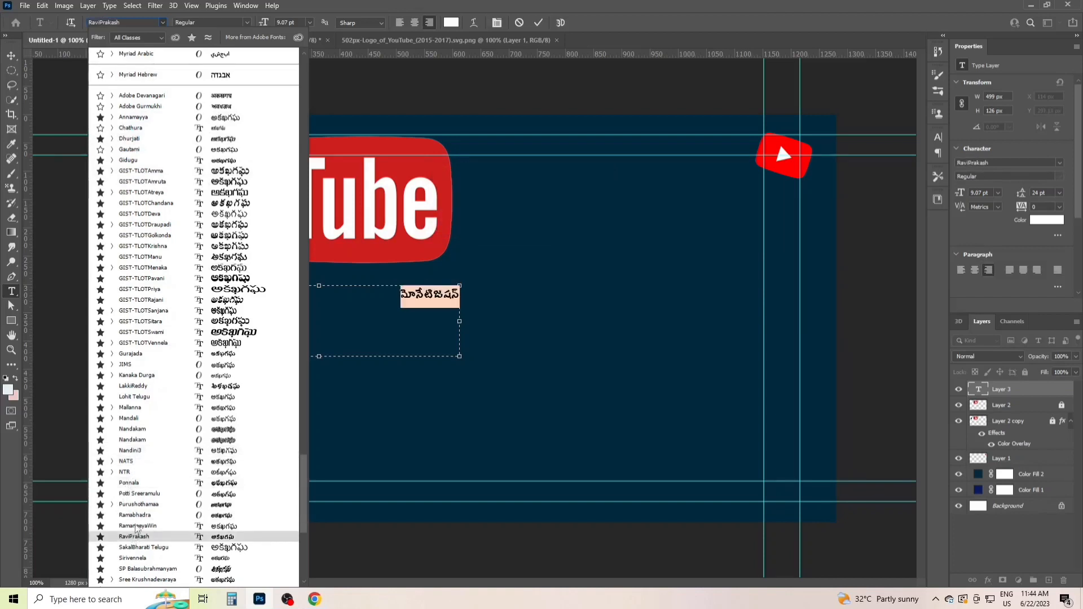
{"action": "left_click", "coordinate": [139, 515]}
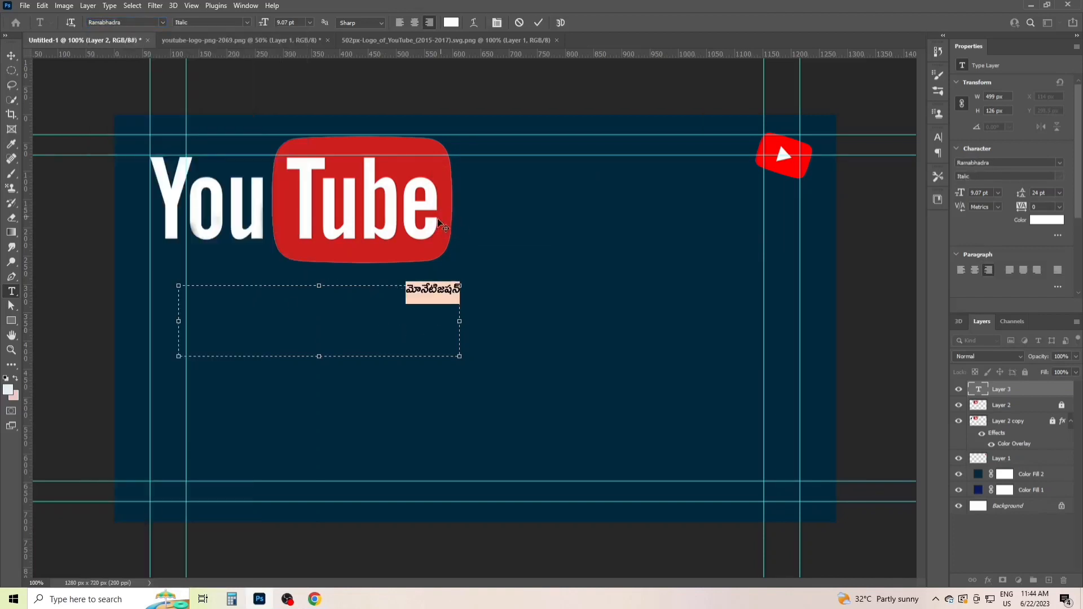
{"action": "left_click", "coordinate": [310, 22]}
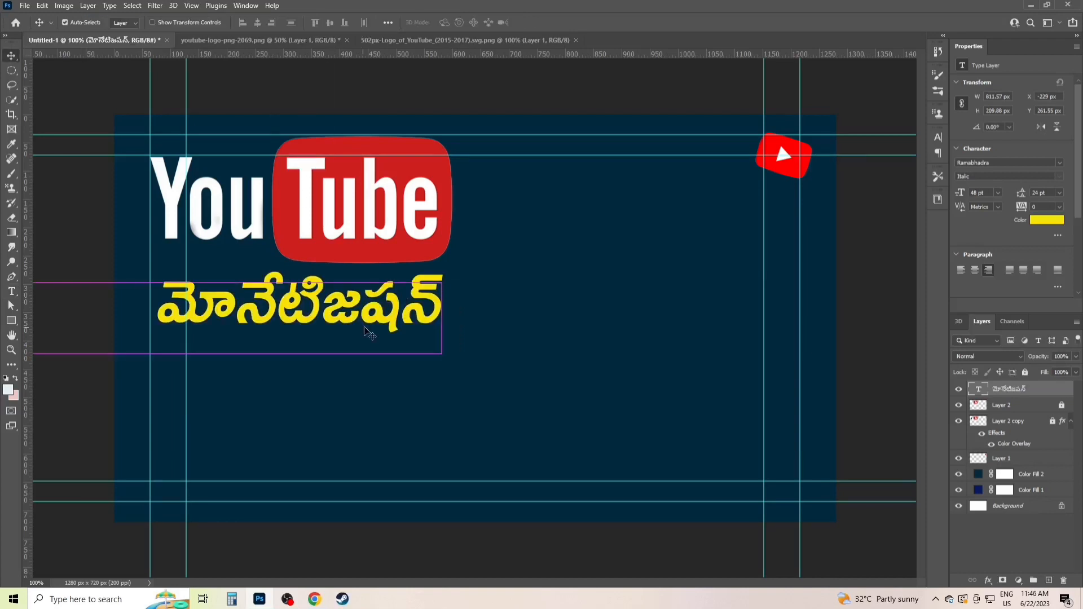
- Scale the yellow "మోనేటిజషన్" text to about 115% and position it just beneath the YouTube wordmark
{"action": "key", "text": "ctrl+t"}
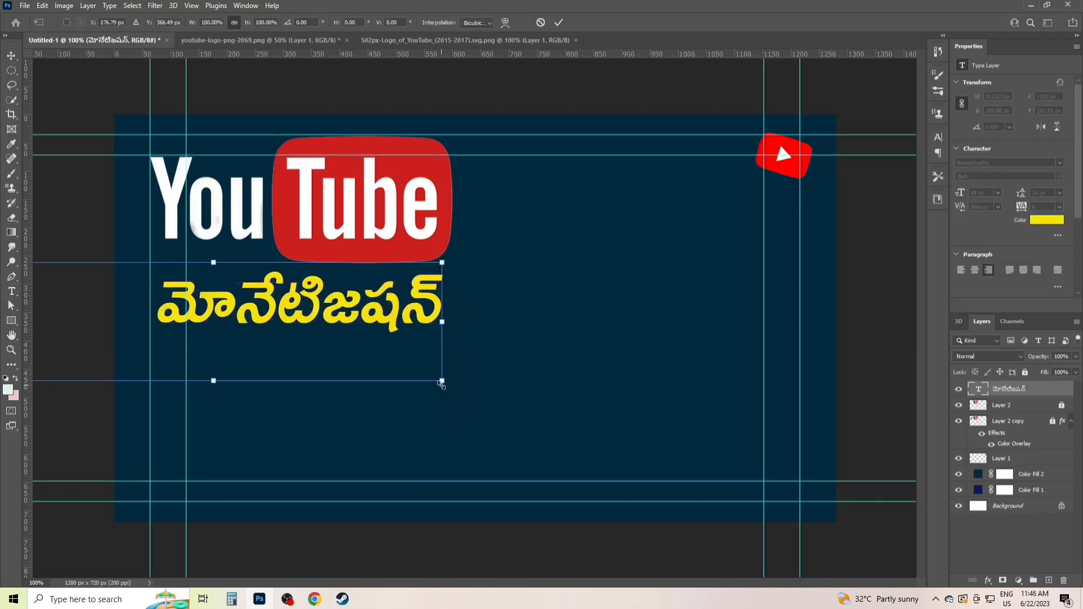
{"action": "left_click_drag", "start_coordinate": [441, 383], "coordinate": [418, 369]}
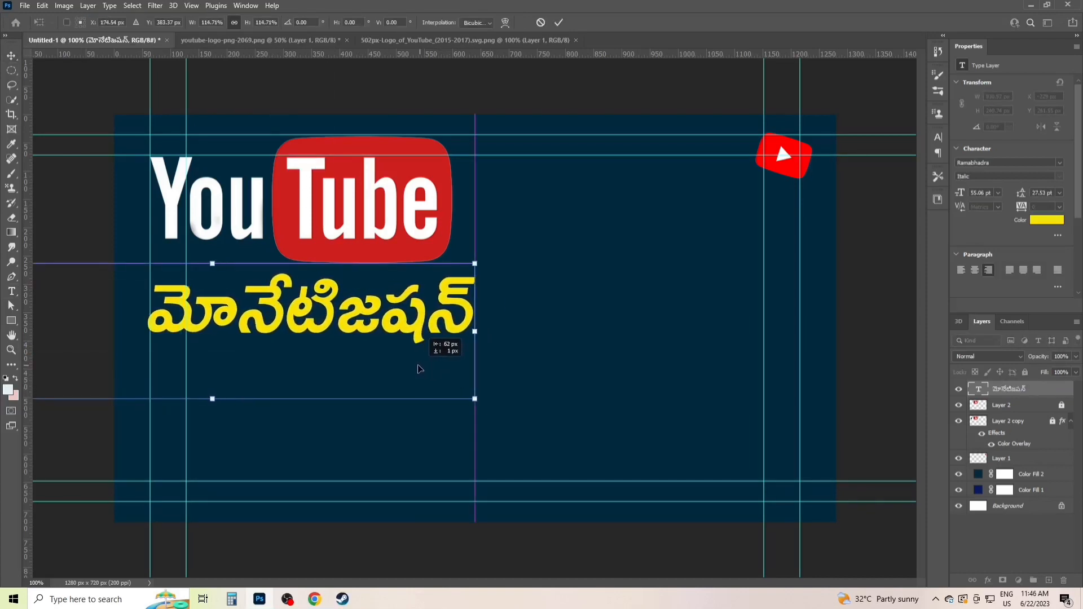
{"action": "left_click", "coordinate": [558, 22]}
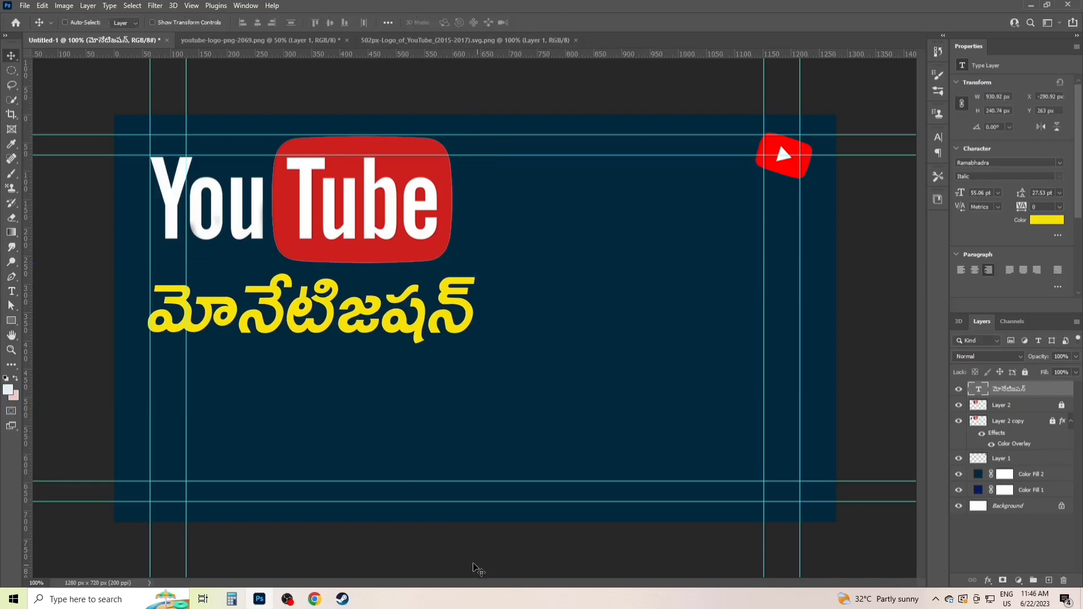
- Add the text "2023లో" with yellow digits and white Telugu lettering, and place it over the top of the YouTube wordmark
{"action": "left_click", "coordinate": [13, 292]}
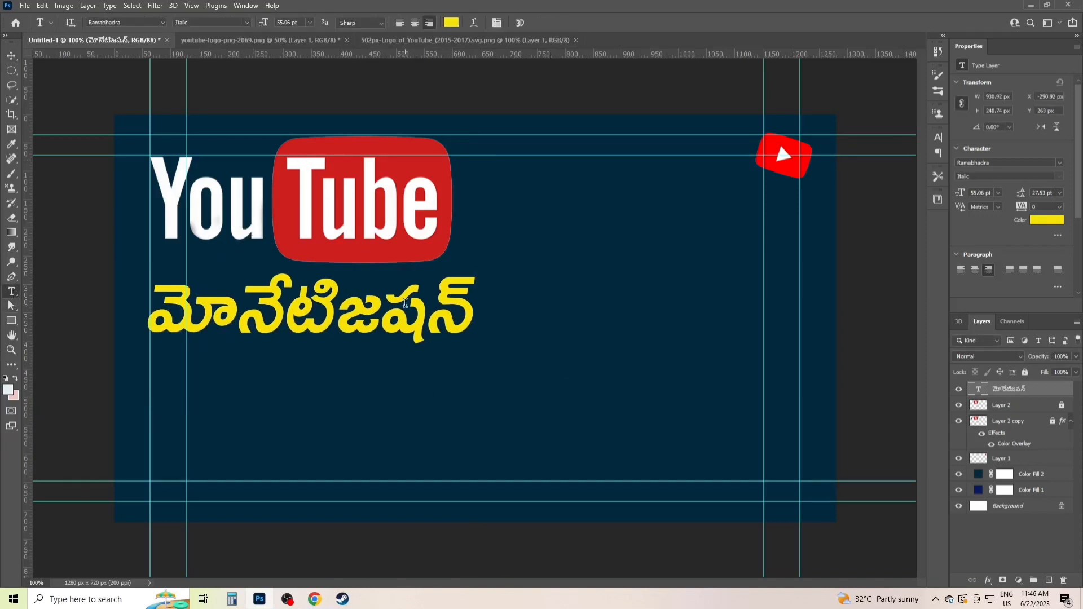
{"action": "left_click_drag", "start_coordinate": [208, 141], "coordinate": [598, 284]}
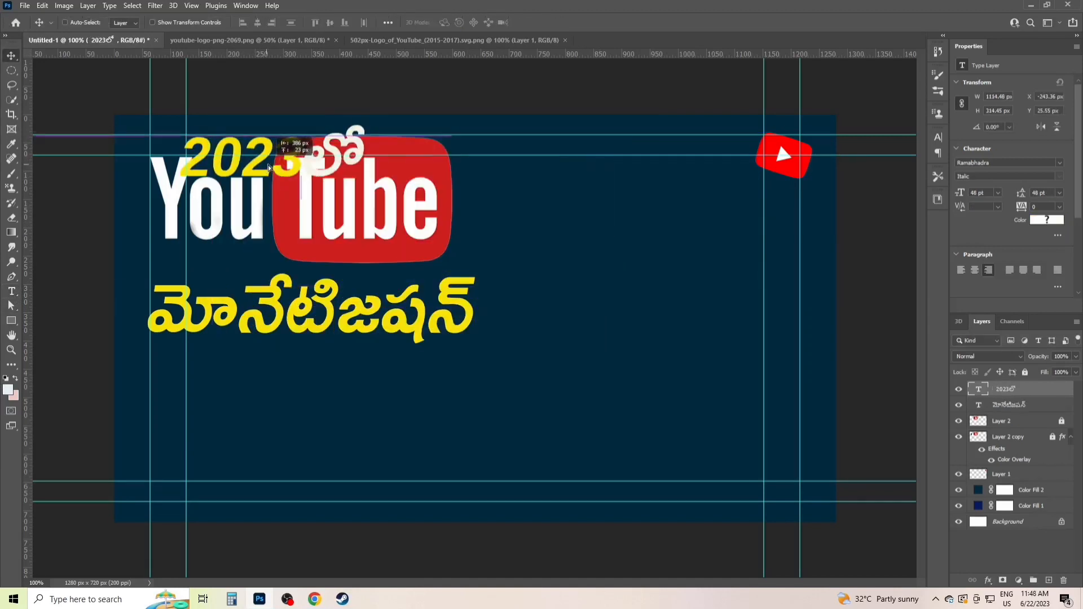
{"action": "left_click_drag", "start_coordinate": [269, 168], "coordinate": [281, 166]}
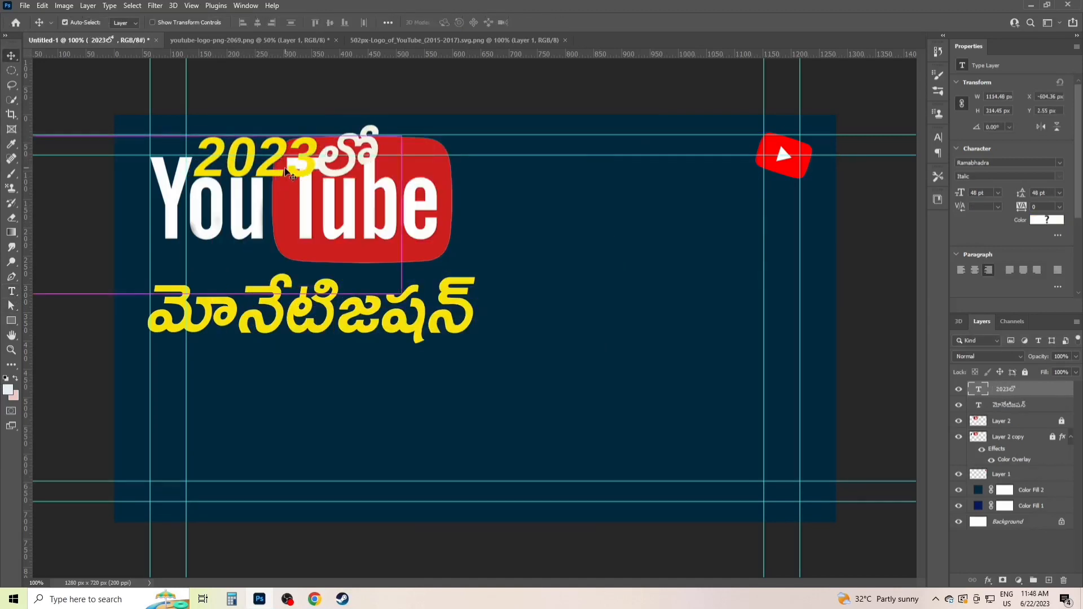
- Scale the "2023లో" text to about 97% and move the YouTube wordmark down and to the right beneath it
{"action": "key", "text": "ctrl+t"}
{"action": "left_click_drag", "start_coordinate": [401, 294], "coordinate": [385, 289]}
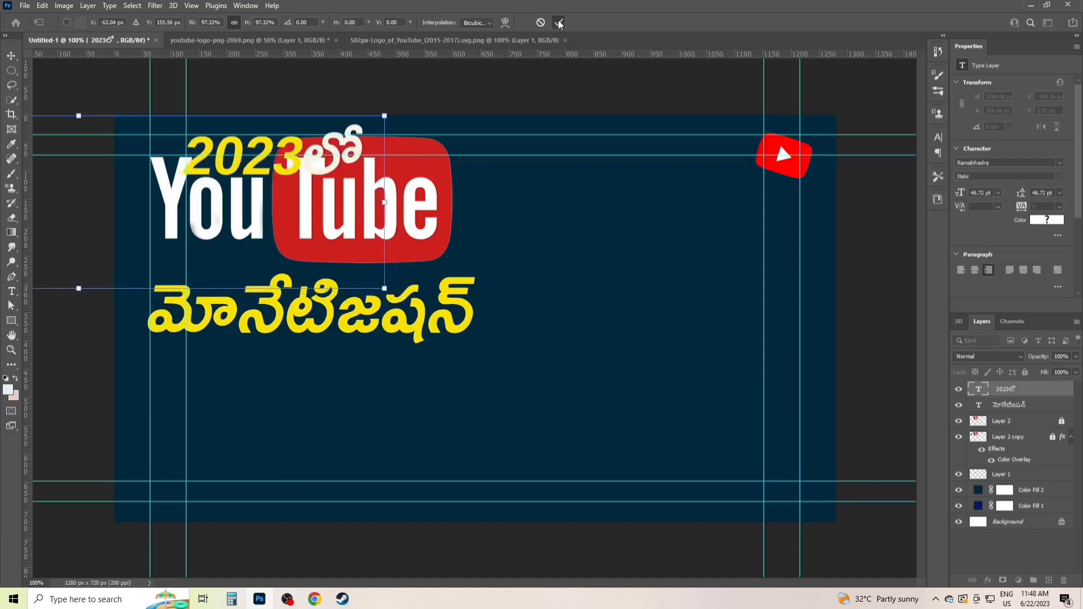
{"action": "left_click", "coordinate": [559, 21]}
{"action": "left_click", "coordinate": [1044, 423]}
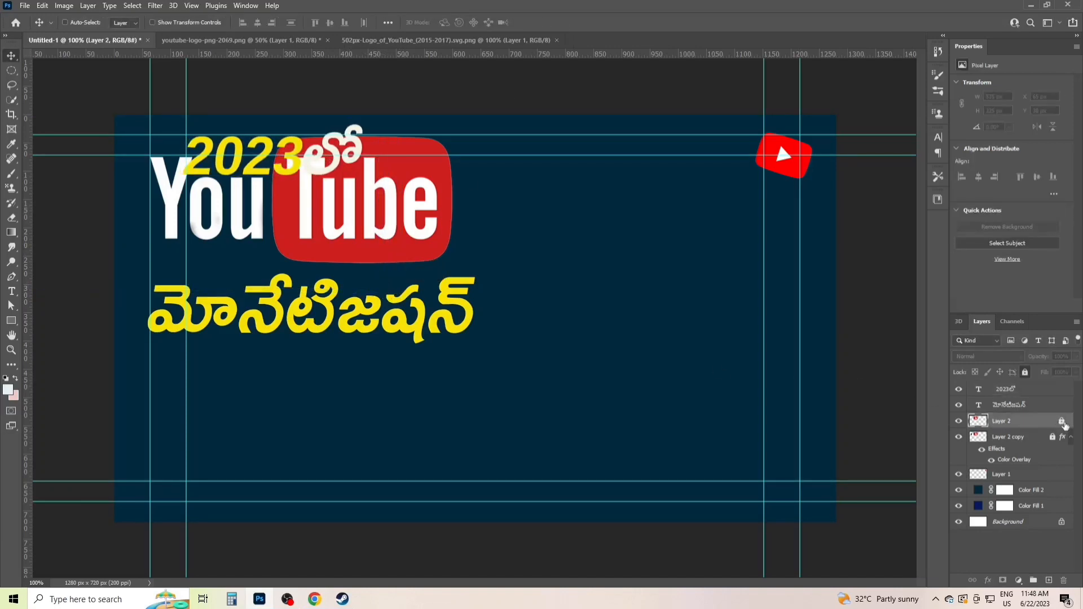
{"action": "left_click_drag", "start_coordinate": [361, 227], "coordinate": [408, 270]}
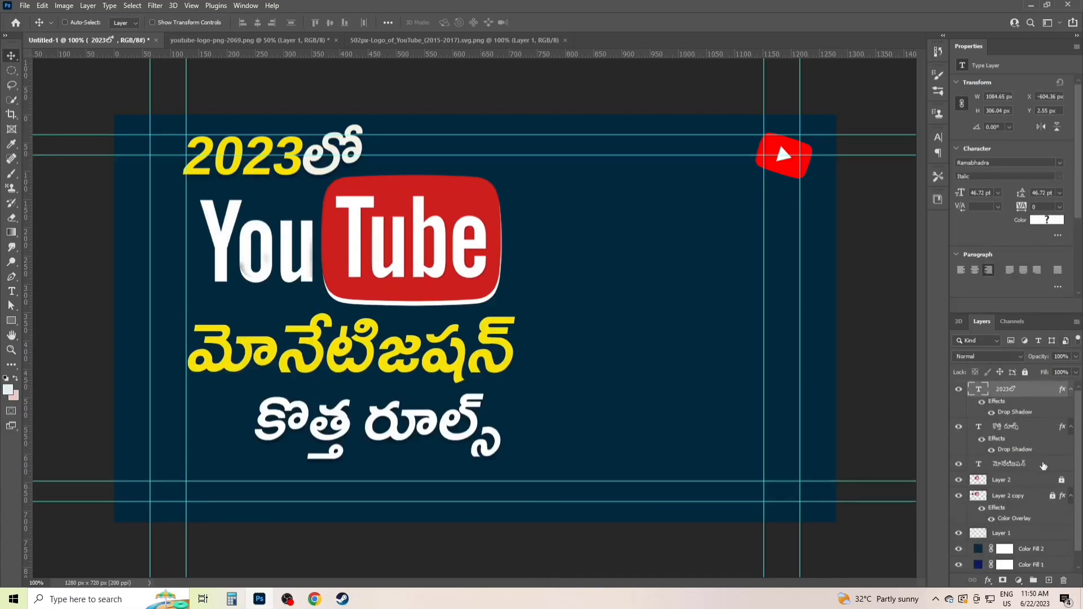
- Add a Drop Shadow layer style to the yellow "మోనేటిజషన్" text
{"action": "left_click", "coordinate": [1018, 428]}
{"action": "left_click", "coordinate": [1008, 465]}
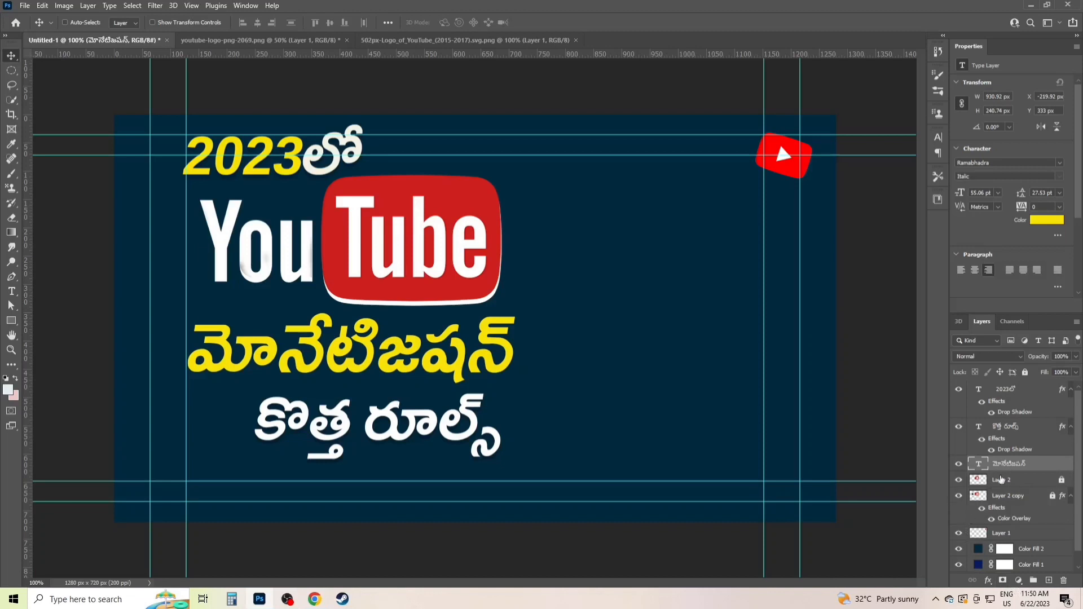
{"action": "double_click", "coordinate": [1055, 465]}
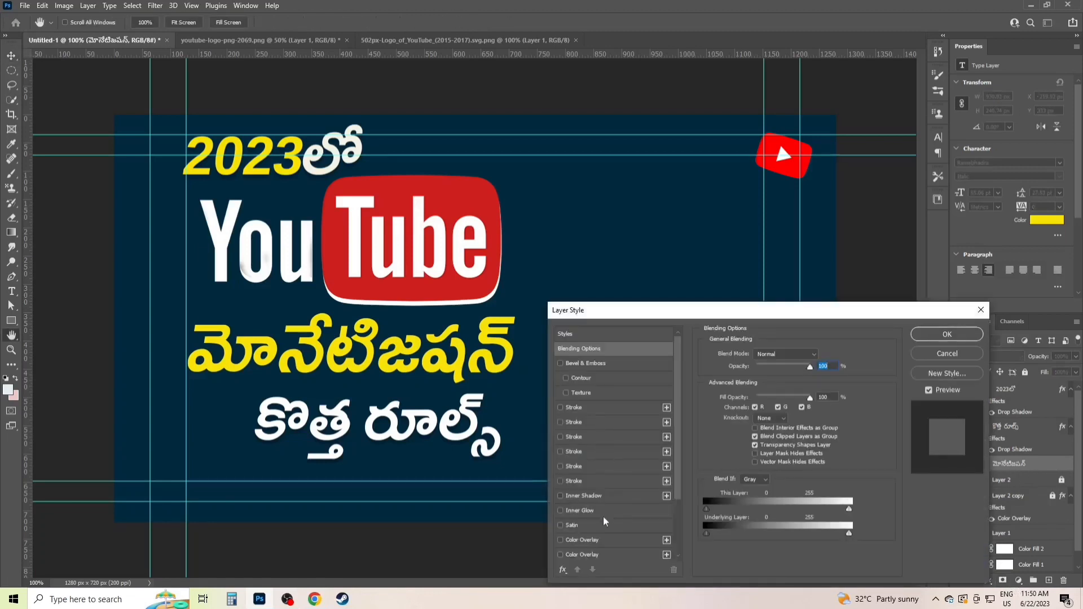
{"action": "scroll", "coordinate": [557, 554], "scroll_direction": "down", "scroll_amount": 3}
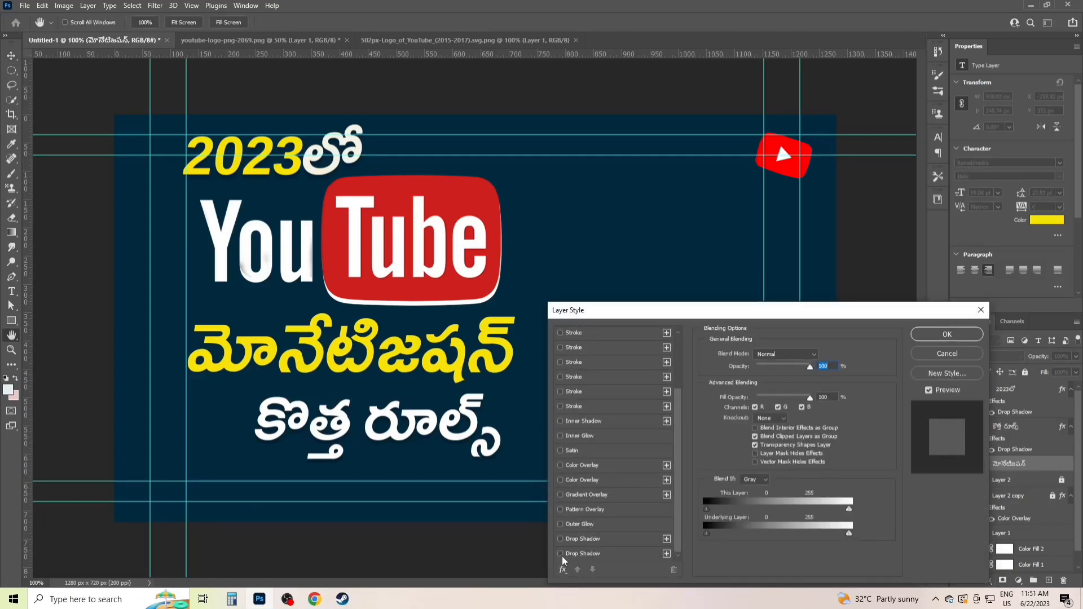
{"action": "left_click", "coordinate": [561, 553]}
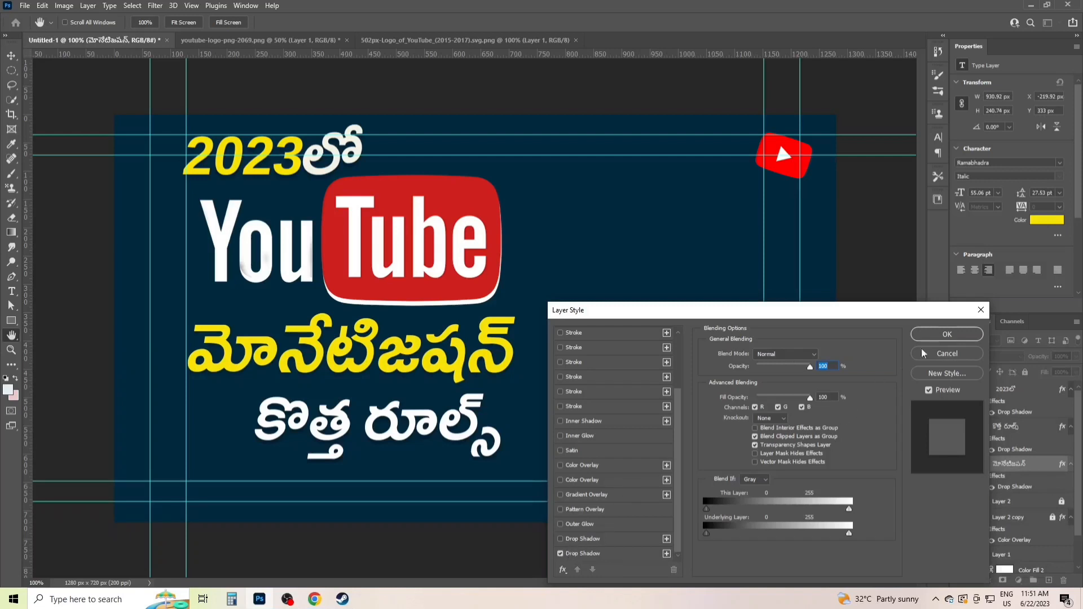
{"action": "left_click", "coordinate": [936, 332]}
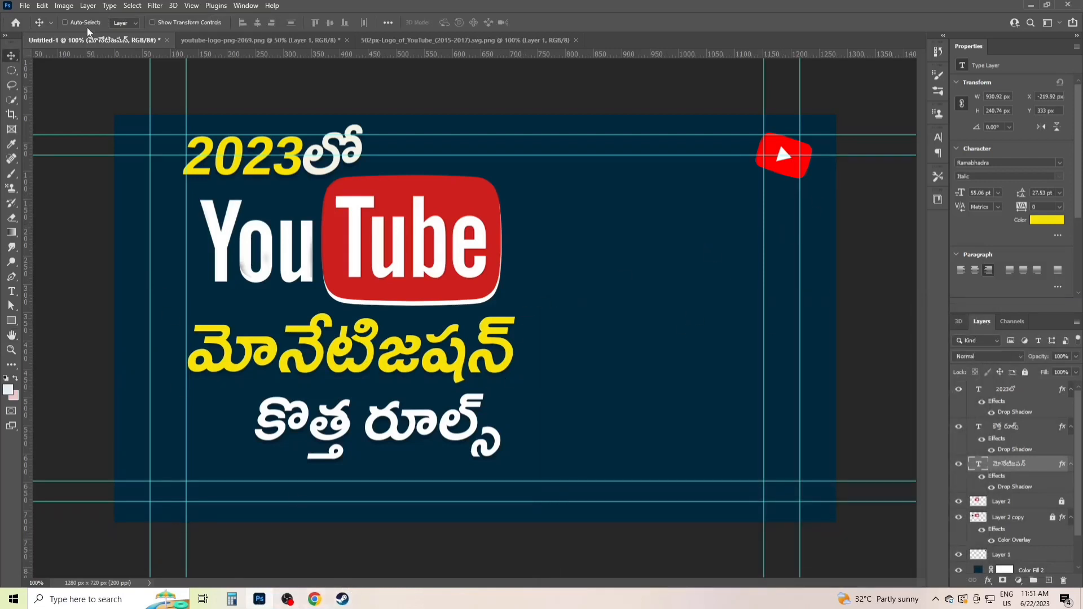
- Add a text box about 646 × 325 px in the canvas's upper right area containing "500SUBS" in yellow Ramabhadra Italic
{"action": "left_click", "coordinate": [12, 291]}
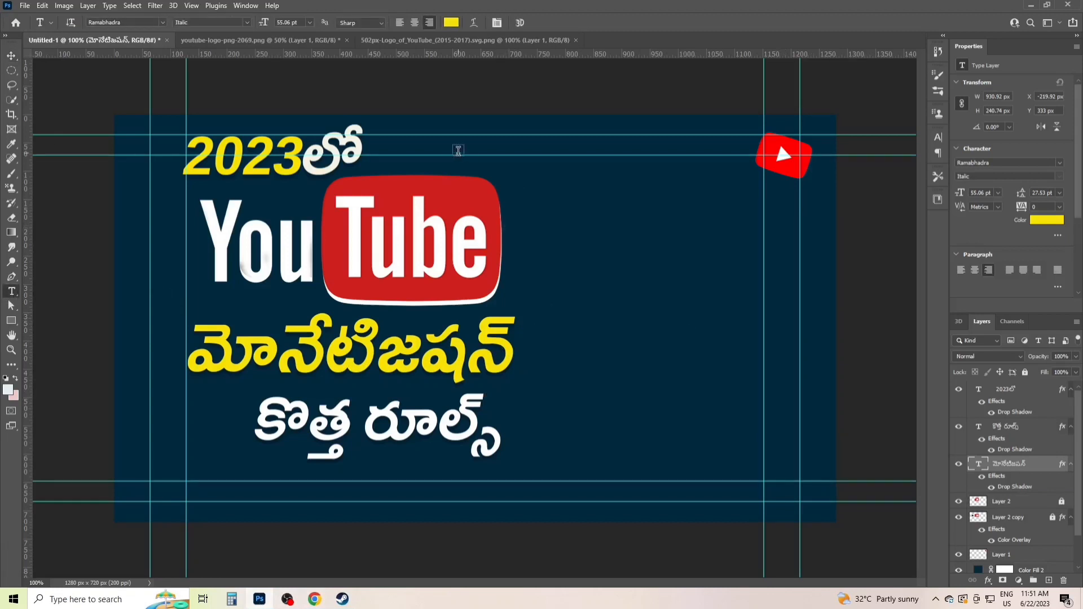
{"action": "left_click_drag", "start_coordinate": [827, 330], "coordinate": [462, 148]}
{"action": "key", "text": "BackSpace"}
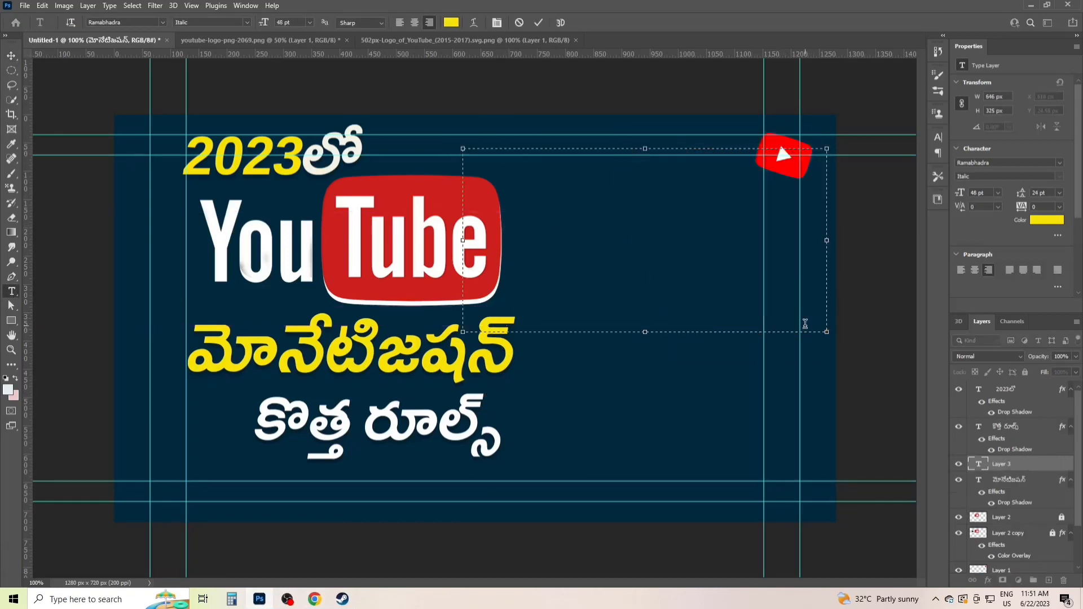
{"action": "type", "text": "500"}
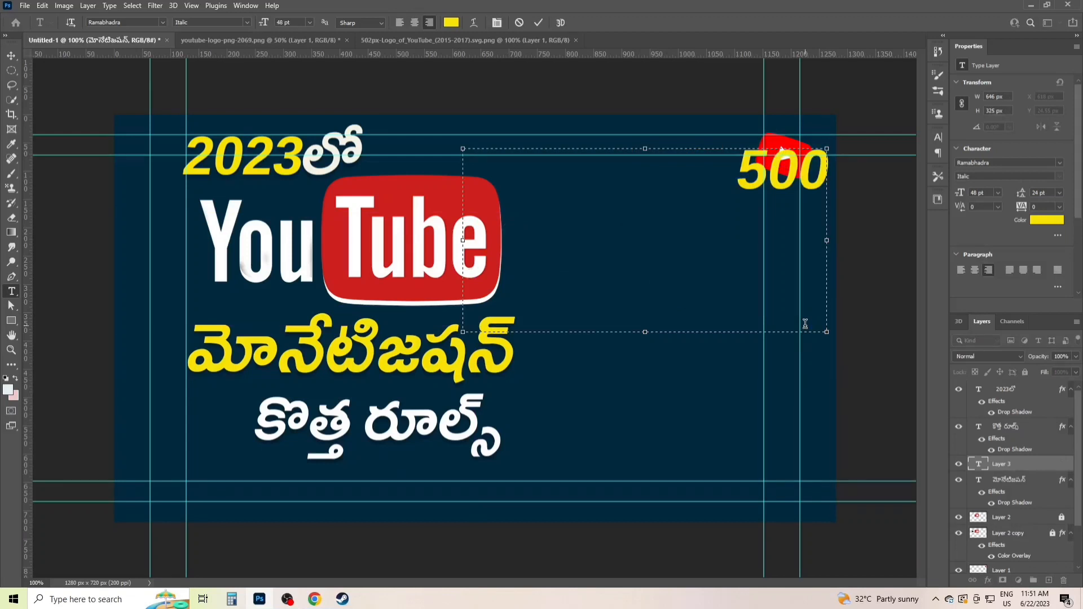
{"action": "type", "text": "SUBS"}
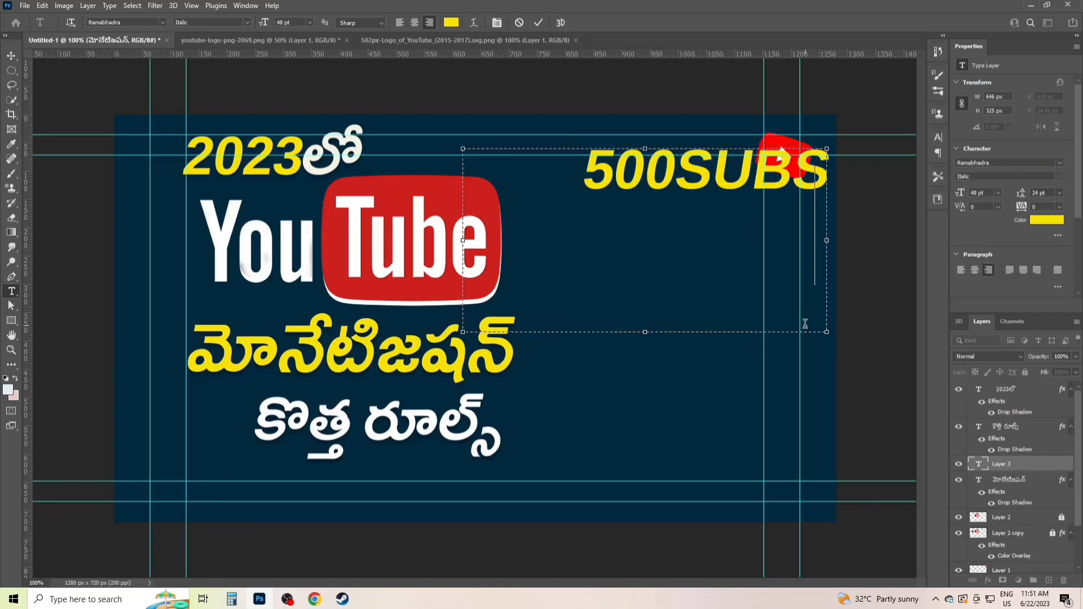
- Add a second line reading "3K WATCH TIME" beneath "500SUBS" in the same text box
{"action": "key", "text": "Return"}
{"action": "type", "text": "3"}
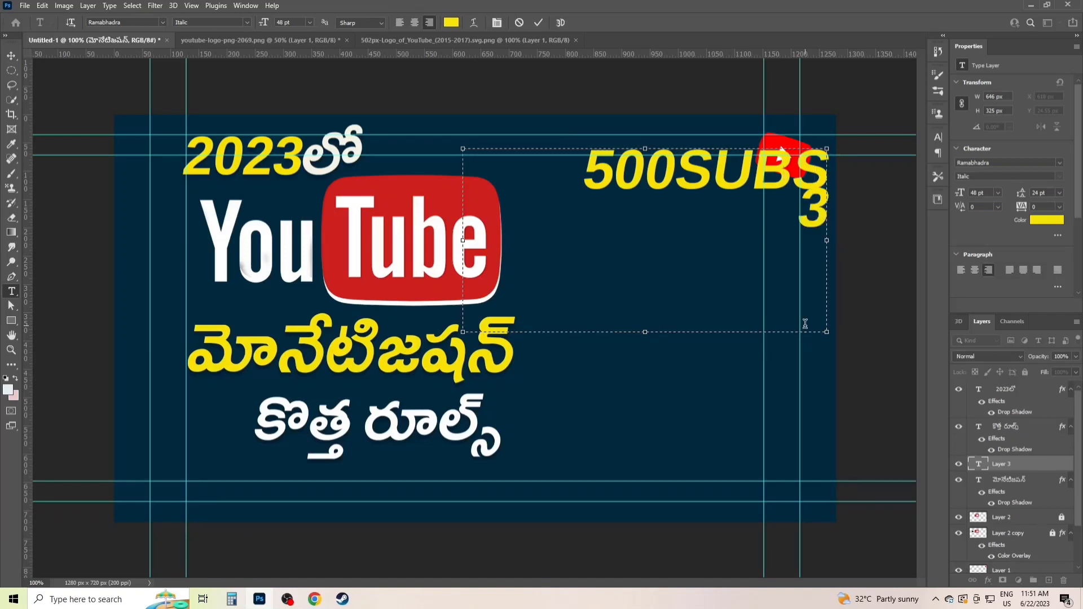
{"action": "type", "text": "K WA"}
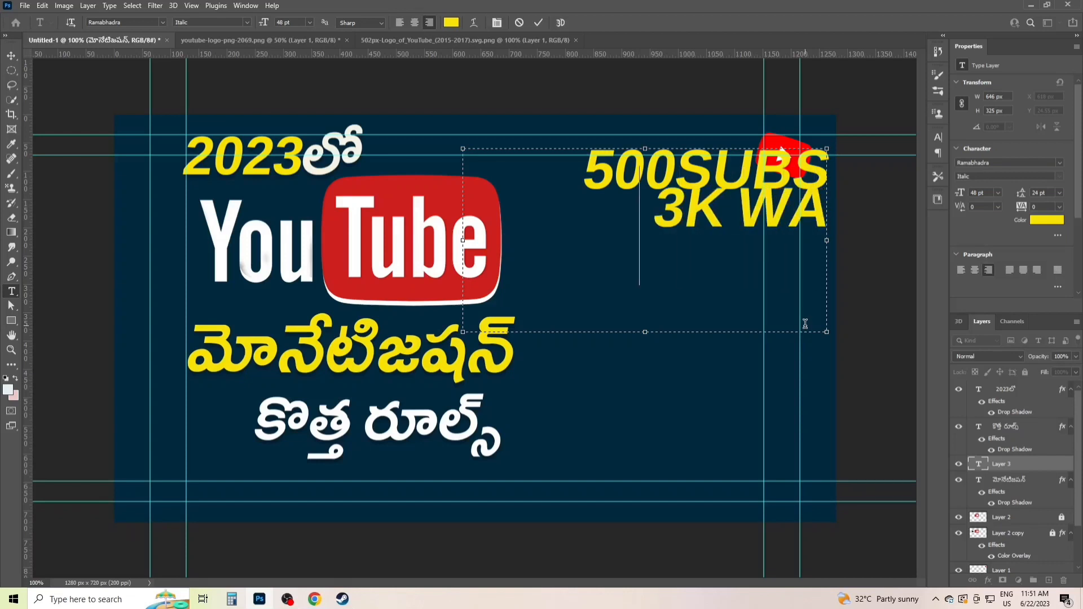
{"action": "type", "text": "TCH"}
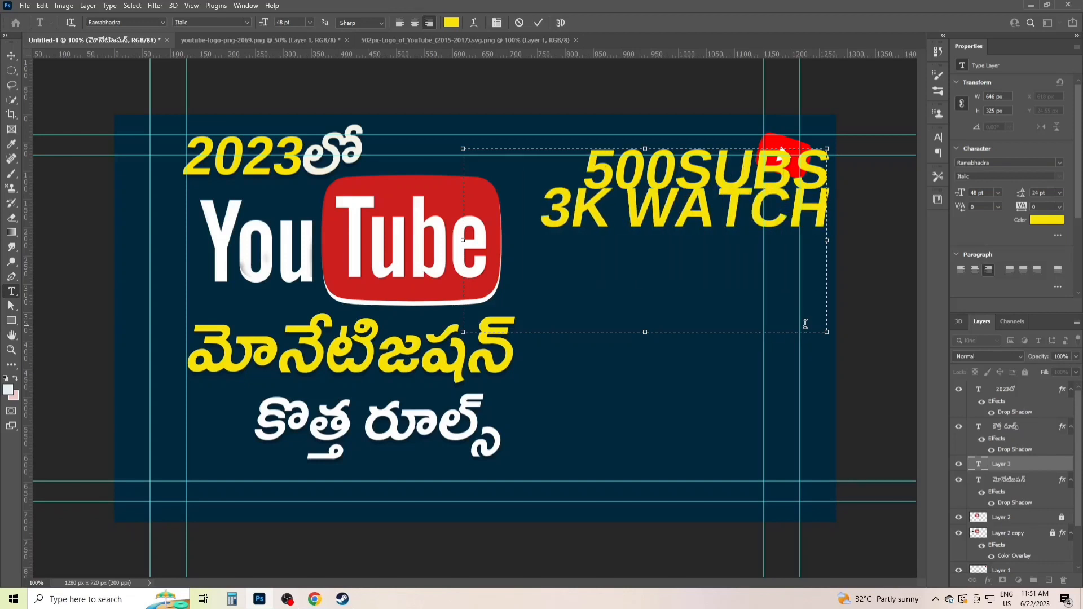
{"action": "type", "text": "TIM"}
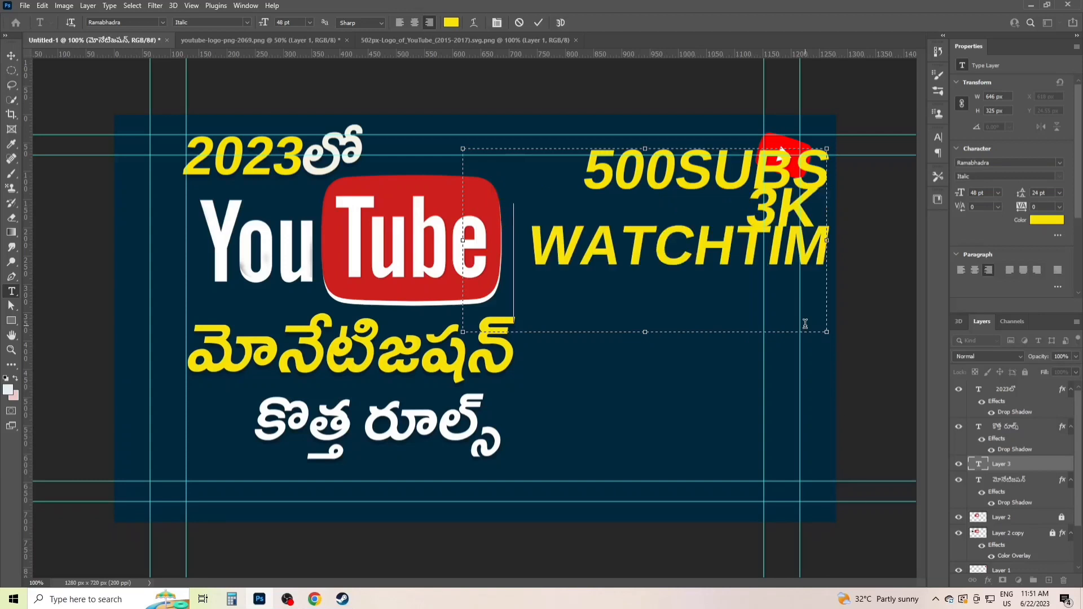
{"action": "type", "text": "R"}
{"action": "key", "text": "BackSpace"}
{"action": "key", "text": "BackSpace"}
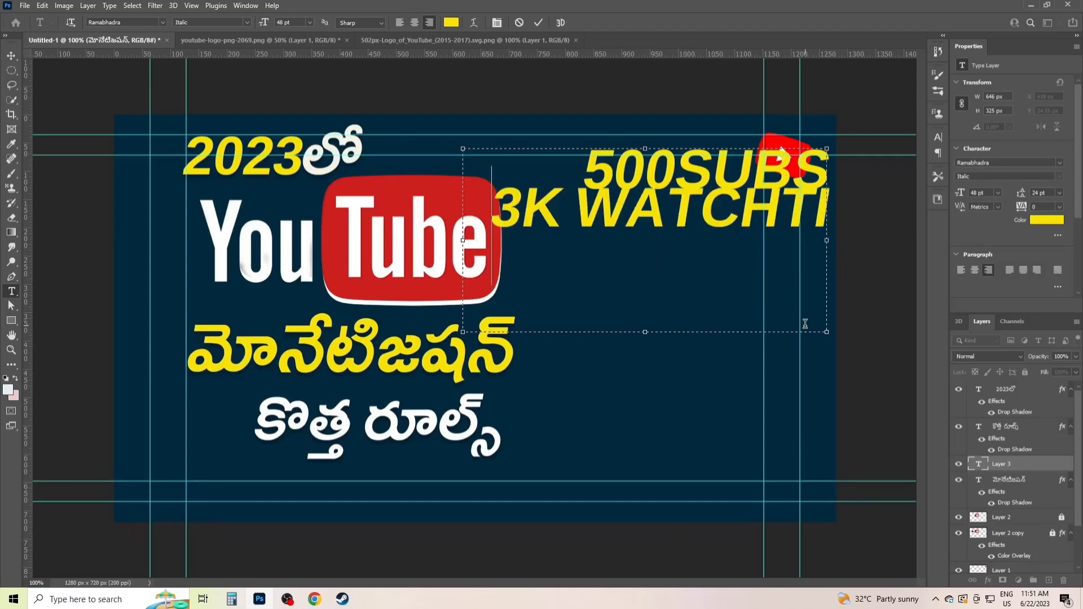
{"action": "key", "text": "BackSpace"}
{"action": "key", "text": "BackSpace"}
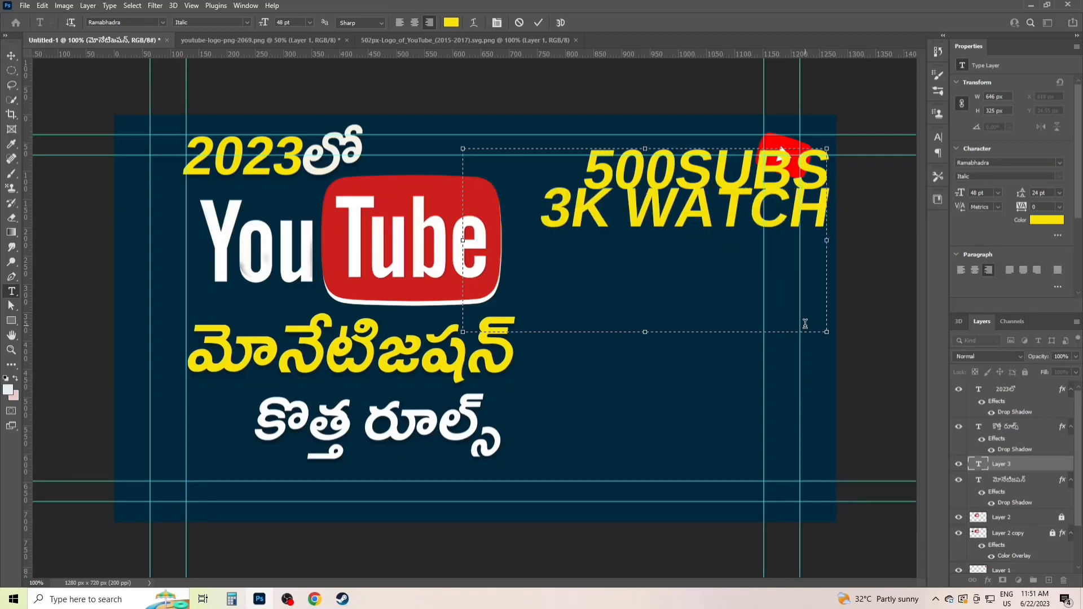
{"action": "type", "text": "TIME"}
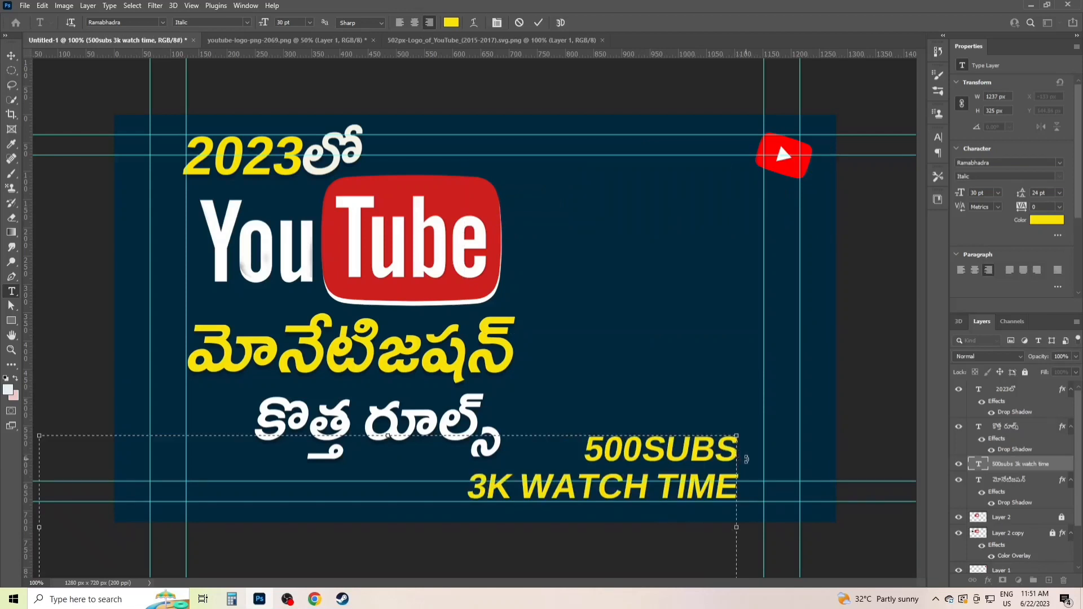
{"action": "type", "text": "7"}
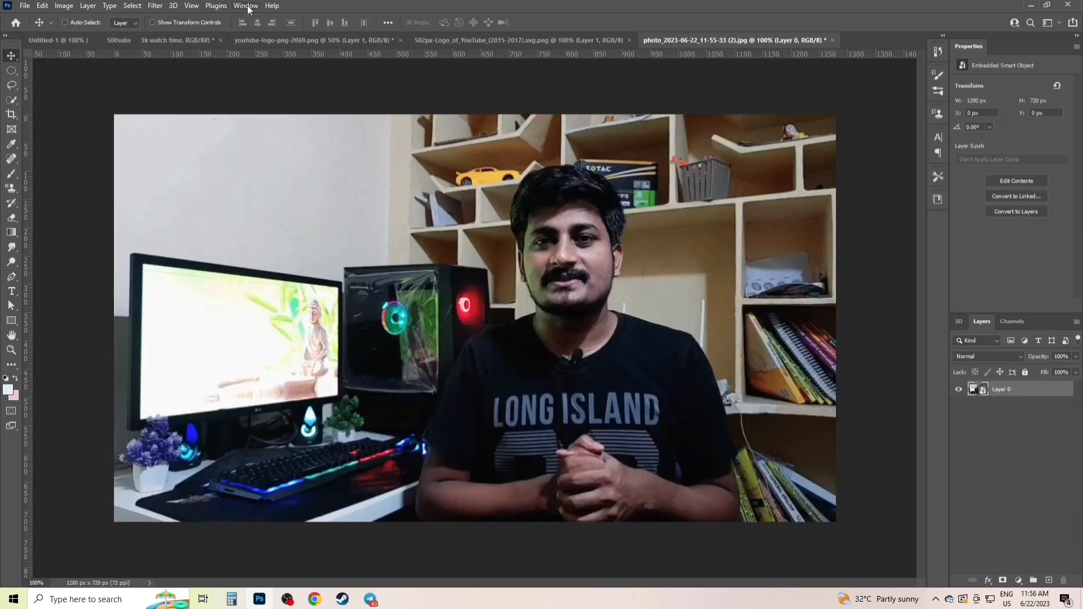
- Open the presenter photo in the Camera Raw Filter and apply the Auto adjustments
{"action": "left_click", "coordinate": [247, 5]}
{"action": "mouse_move", "coordinate": [174, 6]}
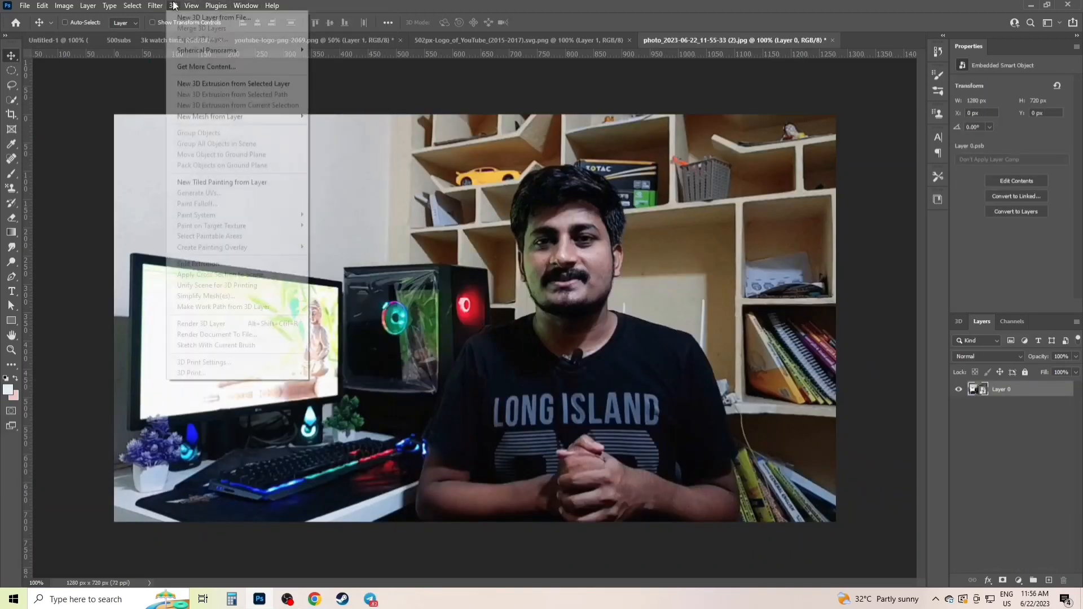
{"action": "left_click", "coordinate": [191, 89]}
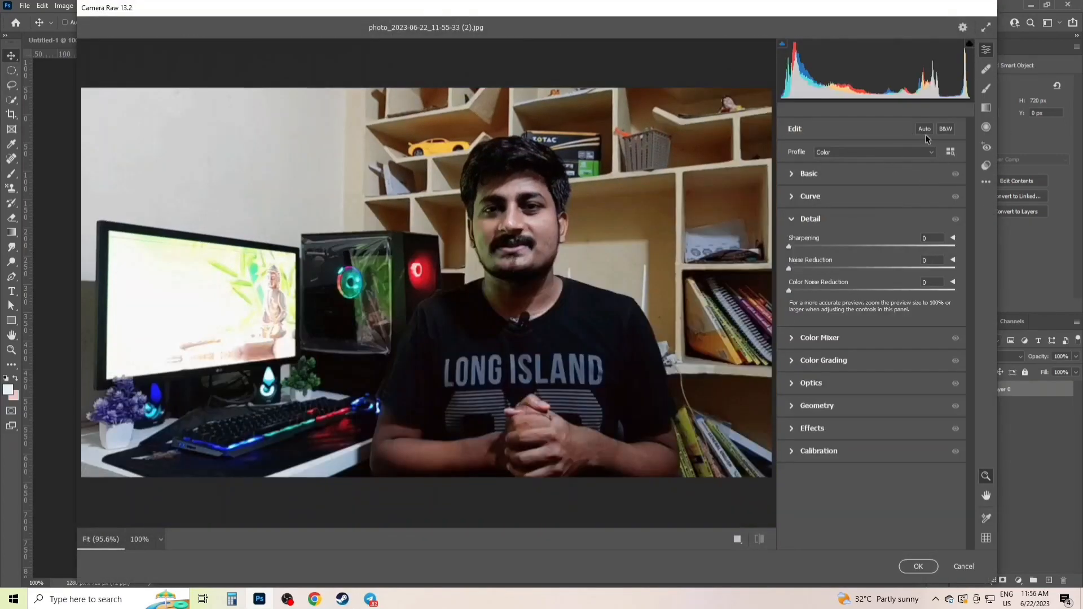
{"action": "left_click", "coordinate": [924, 129]}
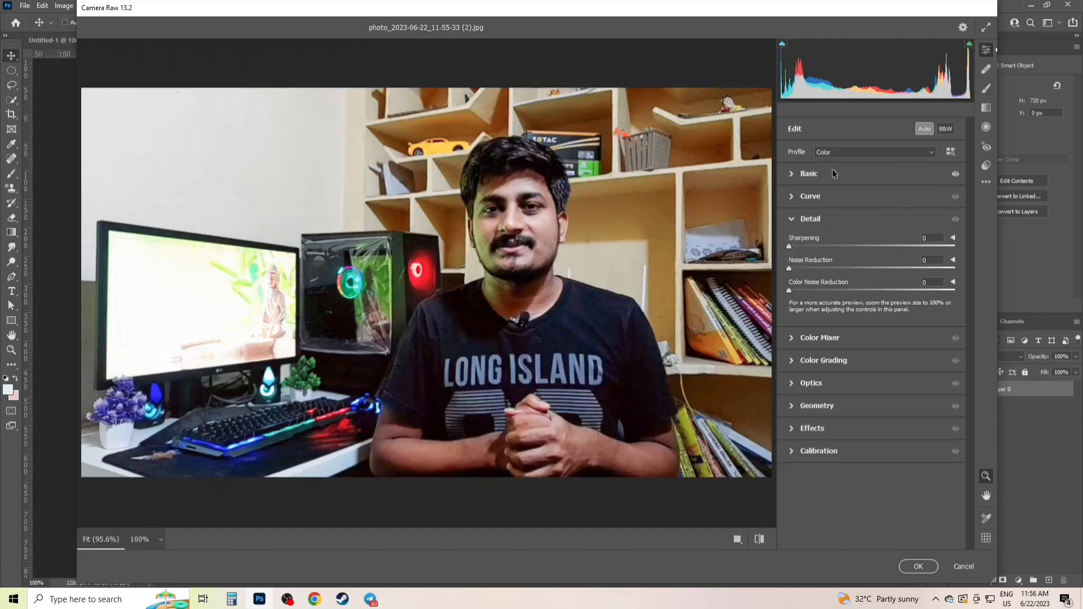
- Set the photo's Basic adjustments to Temperature -1, Tint +3, Exposure +0.25, Contrast +10, Shadows +44 and Blacks -22
{"action": "left_click", "coordinate": [809, 173]}
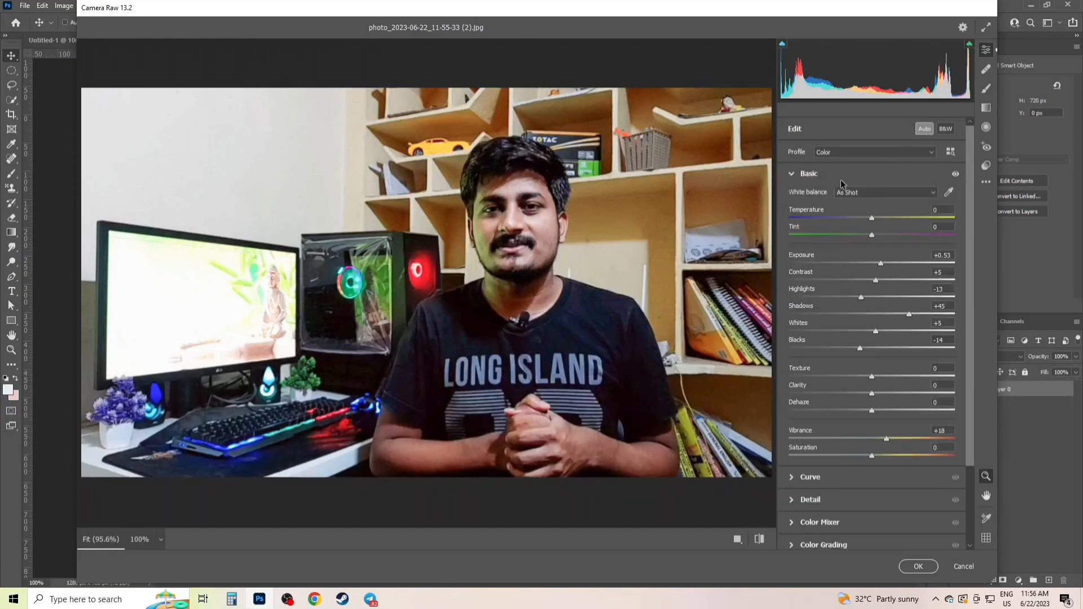
{"action": "left_click", "coordinate": [871, 218]}
{"action": "left_click", "coordinate": [873, 235]}
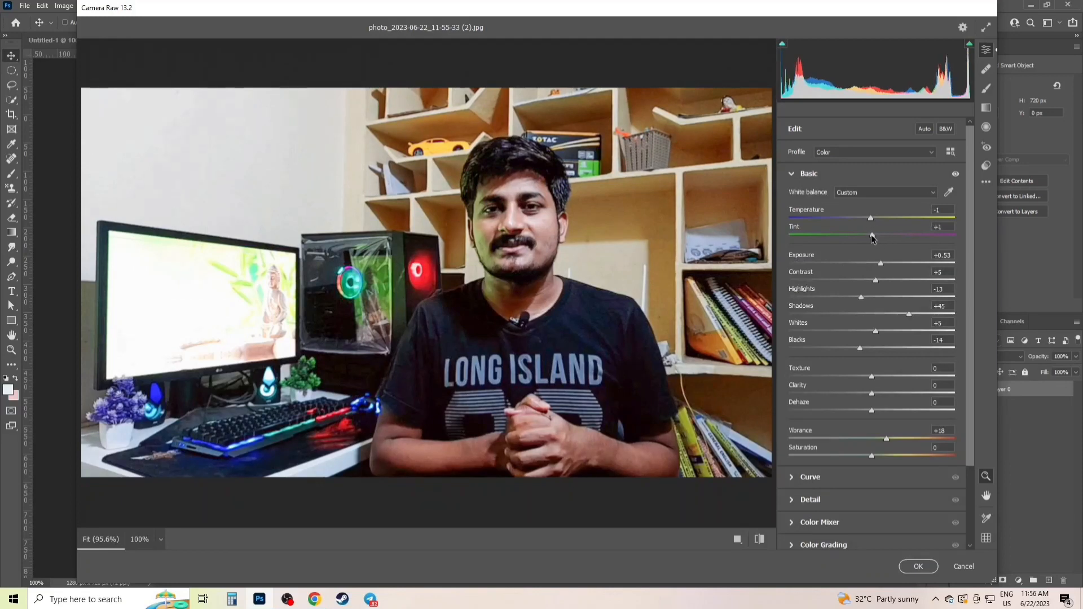
{"action": "left_click", "coordinate": [881, 263]}
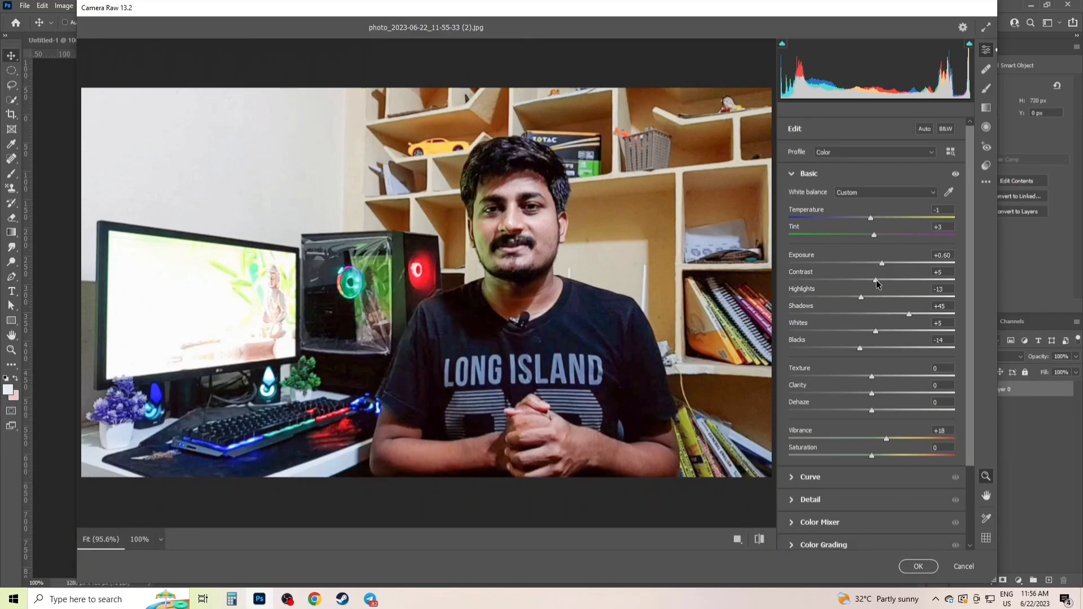
{"action": "left_click", "coordinate": [879, 279]}
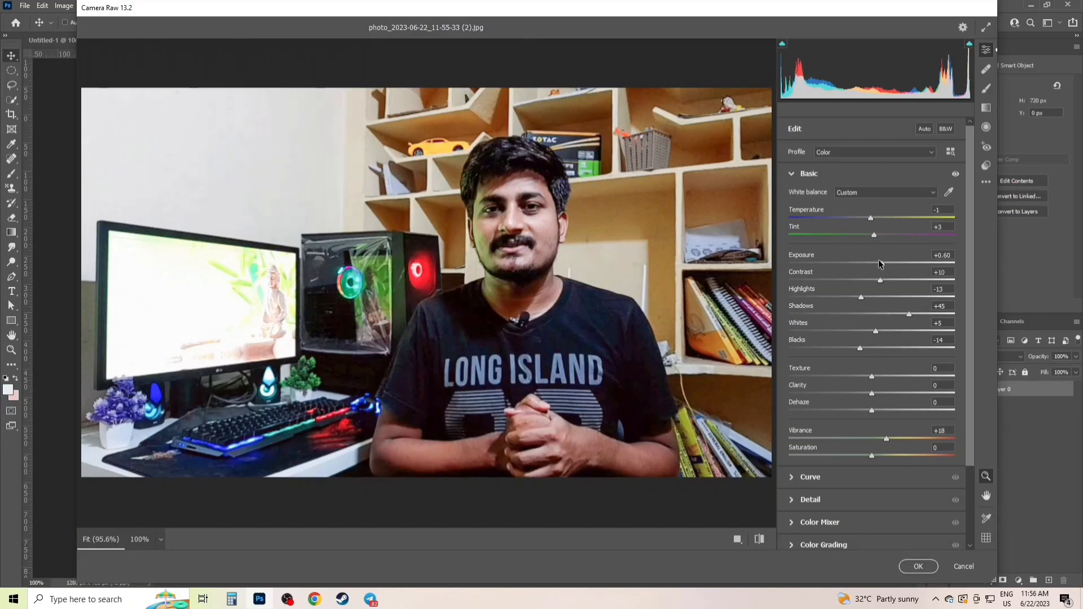
{"action": "left_click_drag", "start_coordinate": [880, 264], "coordinate": [874, 263]}
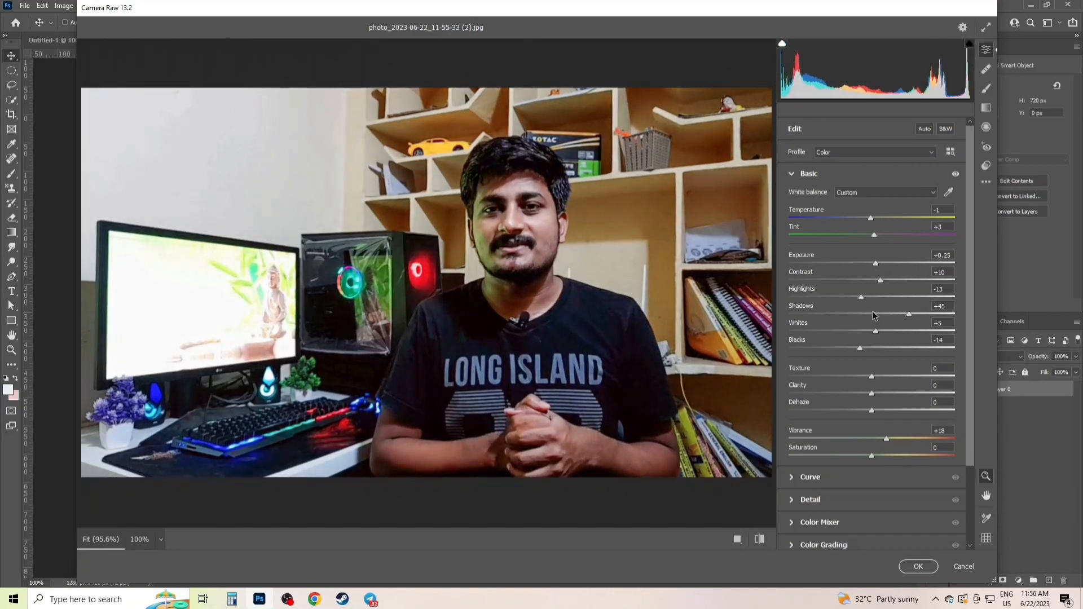
{"action": "left_click", "coordinate": [907, 315]}
{"action": "left_click_drag", "start_coordinate": [864, 346], "coordinate": [860, 353]}
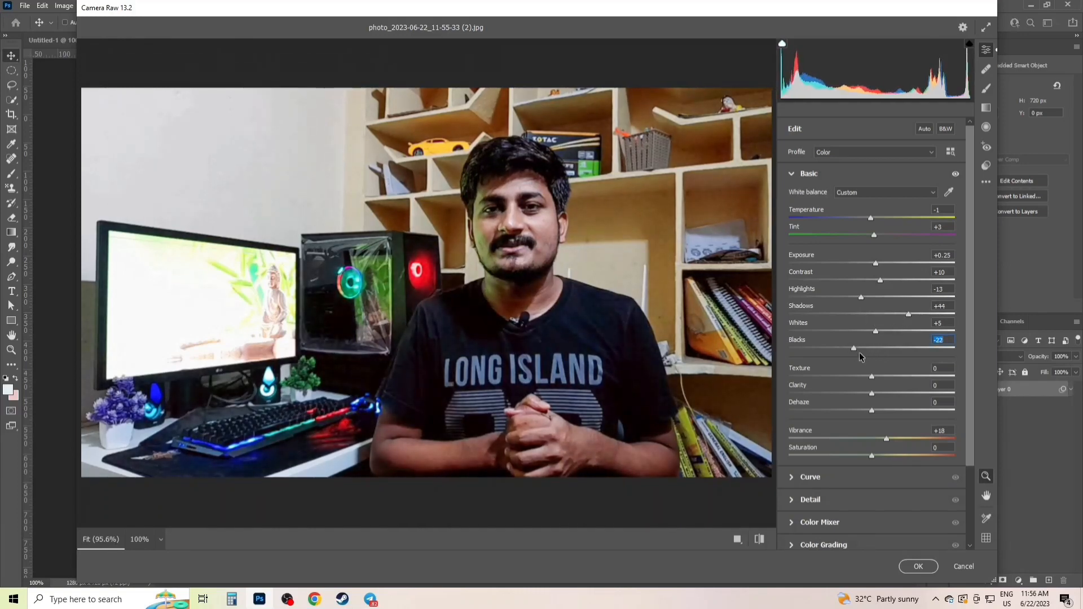
- Set the photo's Detail values to Sharpening 23, Noise Reduction 22 and Color Noise Reduction 24
{"action": "scroll", "coordinate": [832, 445], "scroll_direction": "down", "scroll_amount": 3}
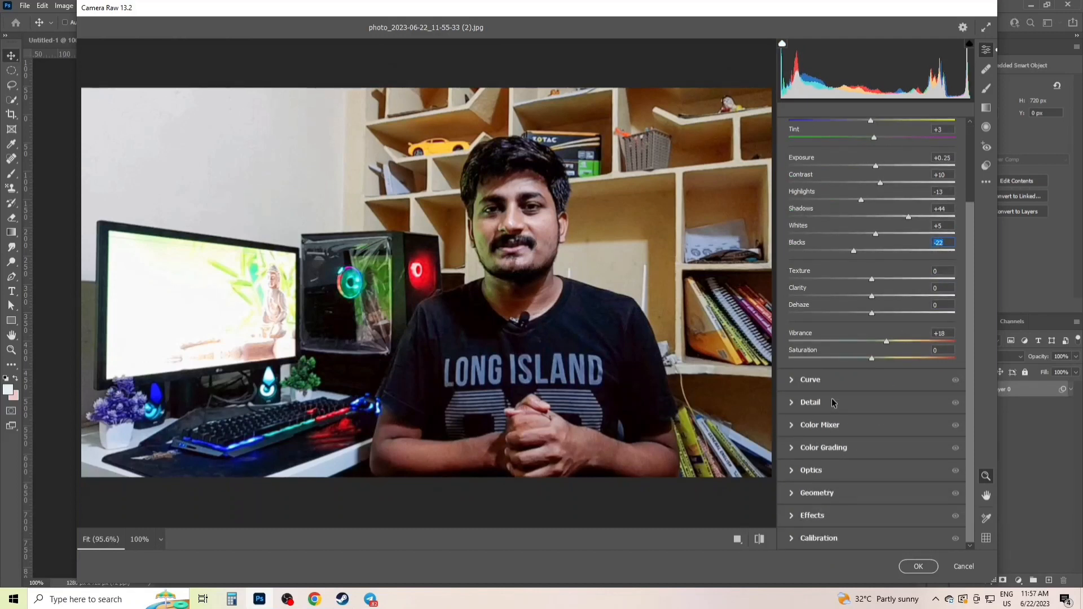
{"action": "left_click", "coordinate": [833, 401]}
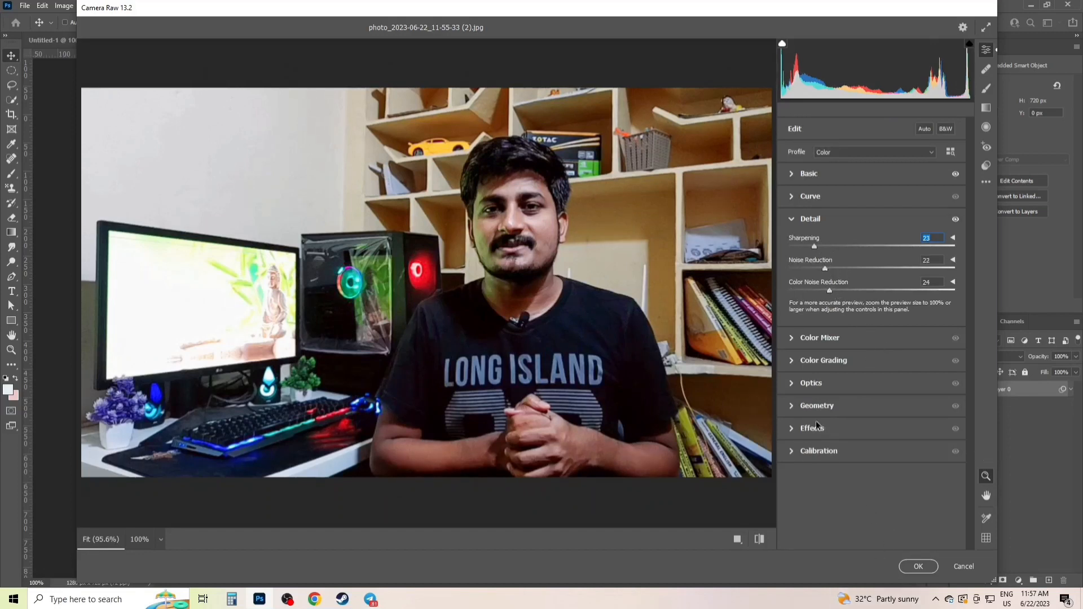
- Set the Color Mixer luminance to Reds +3, Purples +2 and Magentas +2, and apply the Camera Raw Filter after a before/after comparison
{"action": "left_click", "coordinate": [833, 338]}
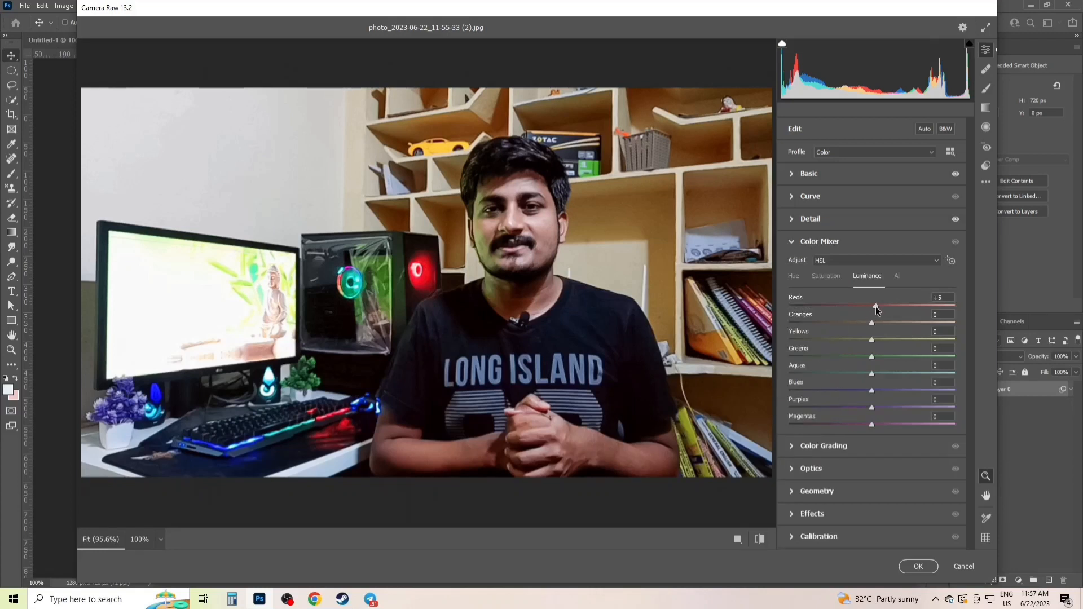
{"action": "left_click_drag", "start_coordinate": [875, 306], "coordinate": [874, 307]}
{"action": "left_click", "coordinate": [760, 539]}
{"action": "left_click", "coordinate": [760, 539]}
{"action": "double_click", "coordinate": [759, 539]}
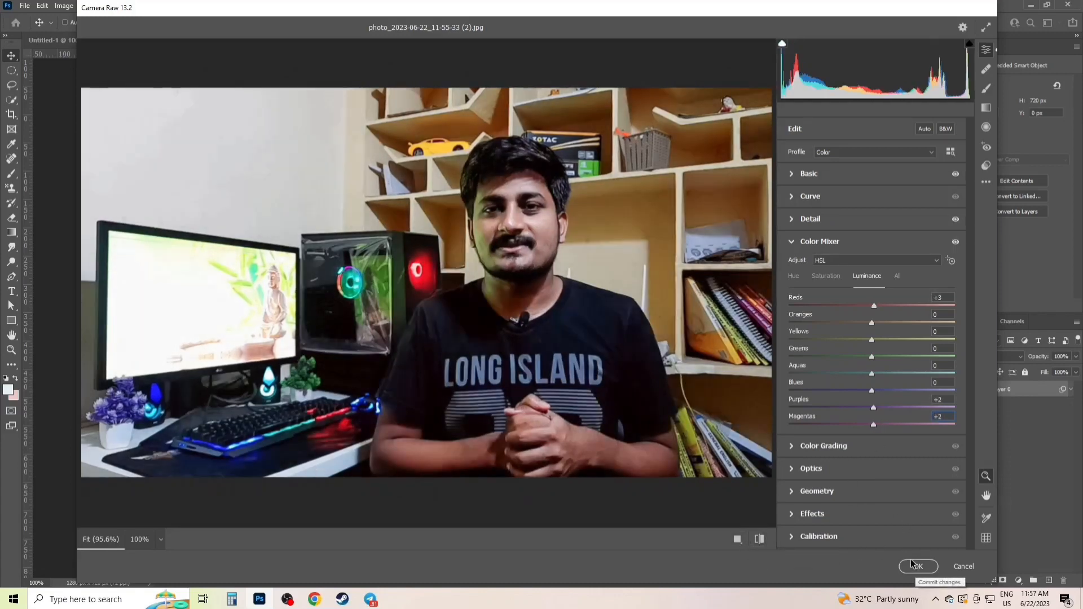
{"action": "left_click", "coordinate": [919, 567]}
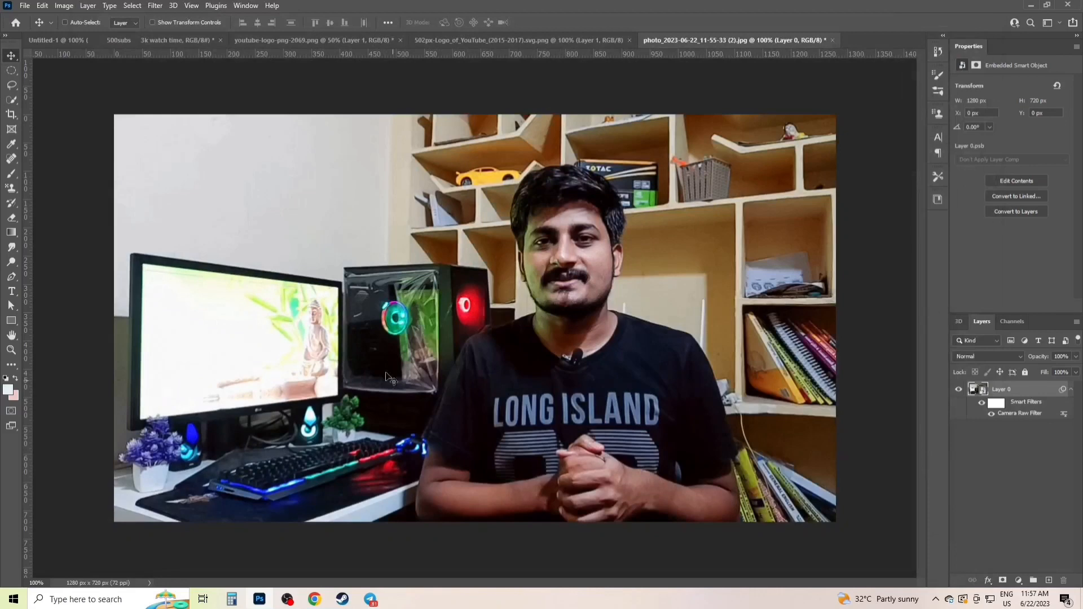
- Copy the edited photo into the thumbnail document and place it at about X 137 px, Y -10 px
{"action": "left_click_drag", "start_coordinate": [530, 427], "coordinate": [173, 43]}
{"action": "left_click_drag", "start_coordinate": [553, 314], "coordinate": [553, 314]}
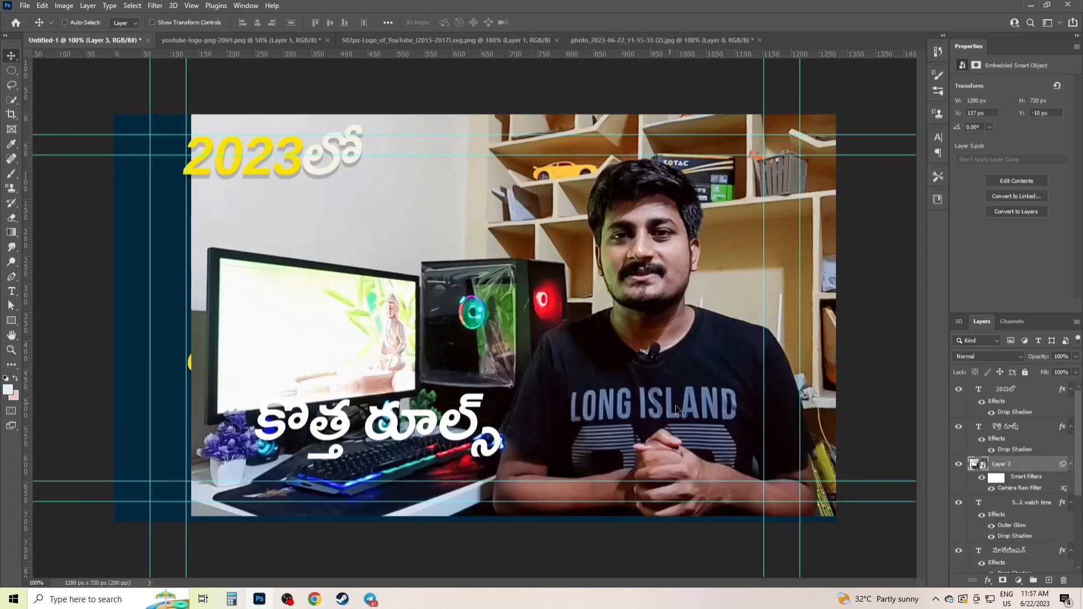
- Align the photo to the canvas at X 0 px, Y 0 px and reorder its layer to just above the colour fill layers
{"action": "left_click_drag", "start_coordinate": [680, 412], "coordinate": [647, 416]}
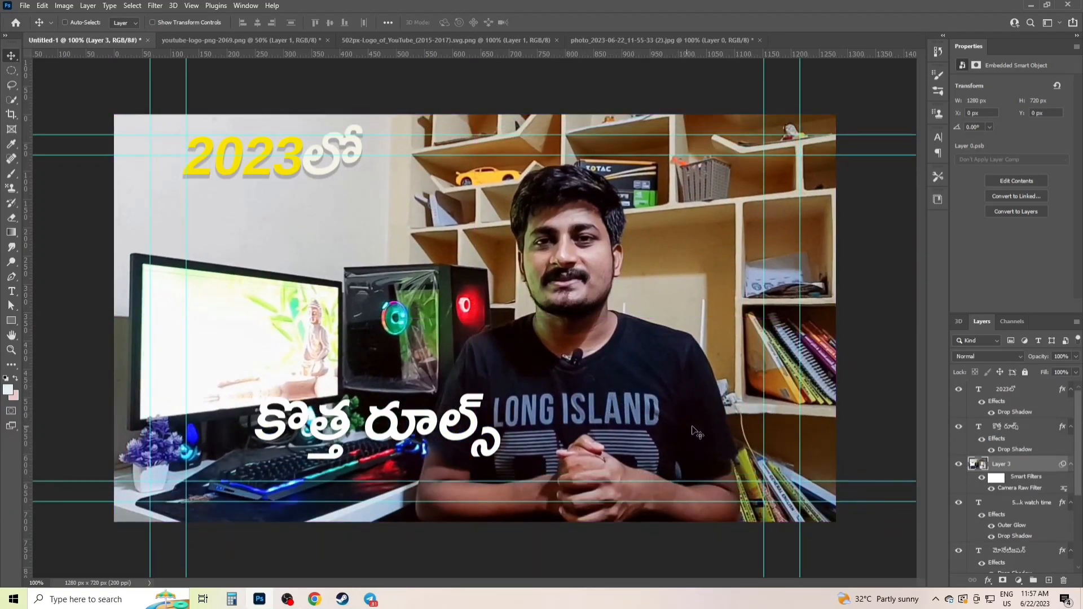
{"action": "left_click_drag", "start_coordinate": [1021, 471], "coordinate": [1049, 546]}
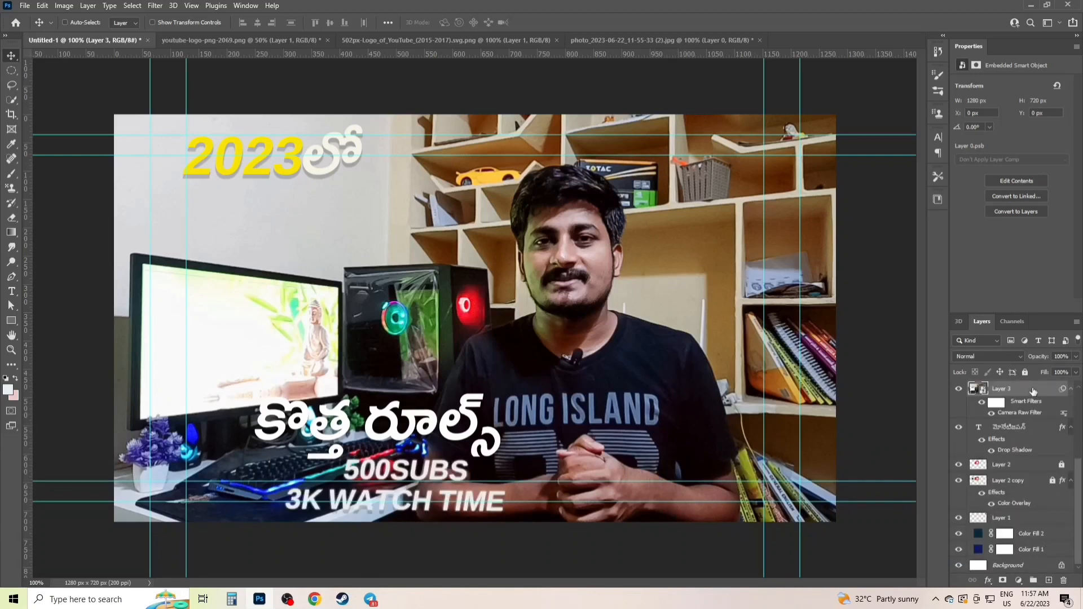
{"action": "left_click_drag", "start_coordinate": [1033, 391], "coordinate": [1063, 522]}
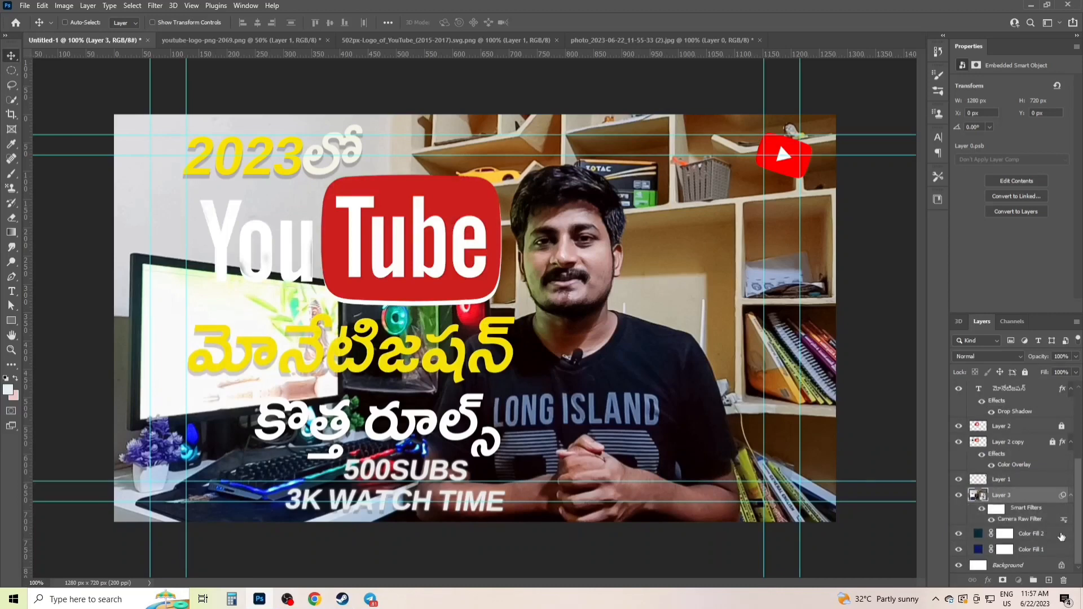
- Lower the photo layer's opacity to 17% and shift it sideways to X 166 px
{"action": "left_click", "coordinate": [1076, 358]}
{"action": "left_click_drag", "start_coordinate": [1056, 373], "coordinate": [1027, 372]}
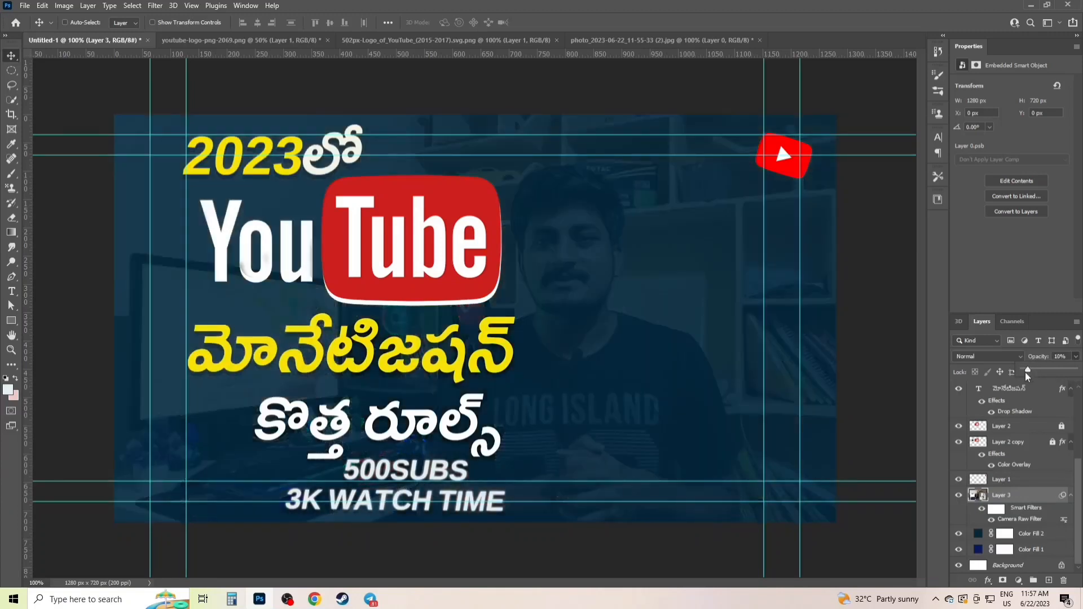
{"action": "left_click_drag", "start_coordinate": [1027, 371], "coordinate": [1034, 374]}
{"action": "left_click", "coordinate": [1022, 495]}
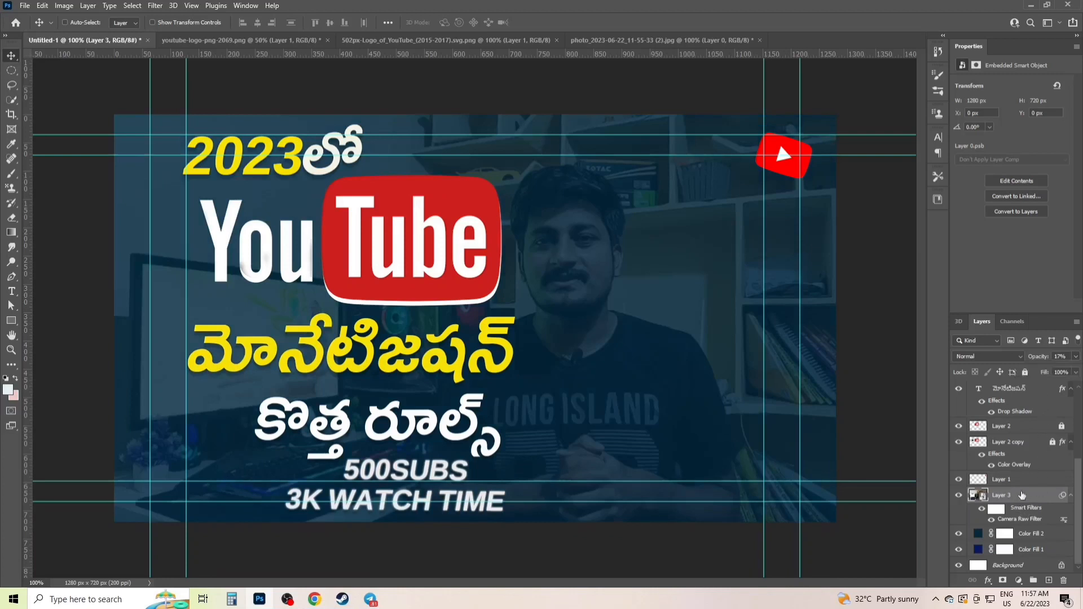
{"action": "left_click_drag", "start_coordinate": [722, 378], "coordinate": [788, 389]}
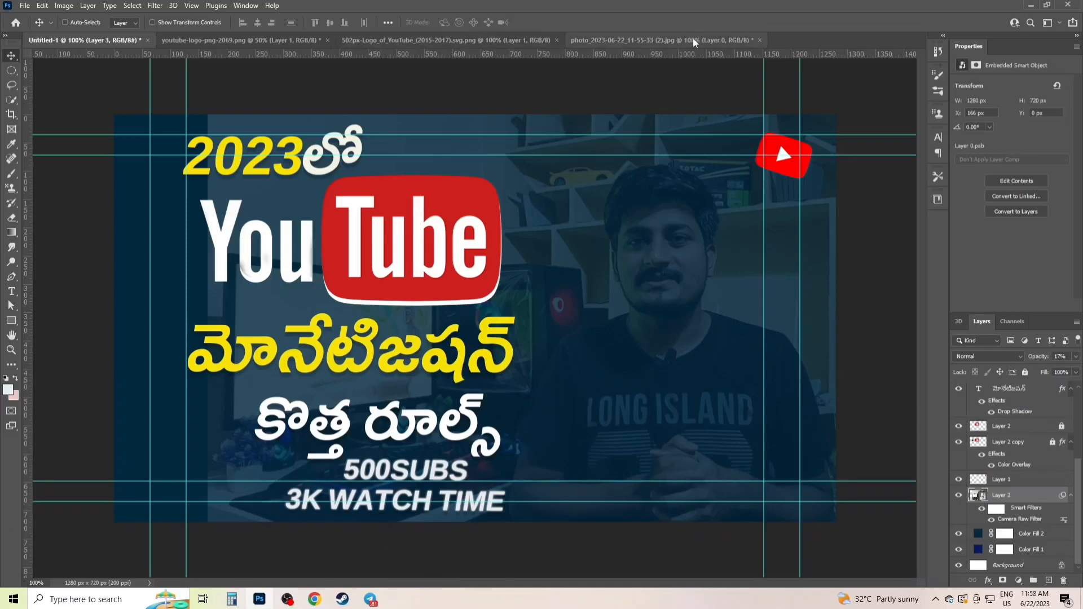
- In the original photo document, select only the presenter with Quick Selection, subtracting the computer case and shelf areas
{"action": "left_click", "coordinate": [665, 39]}
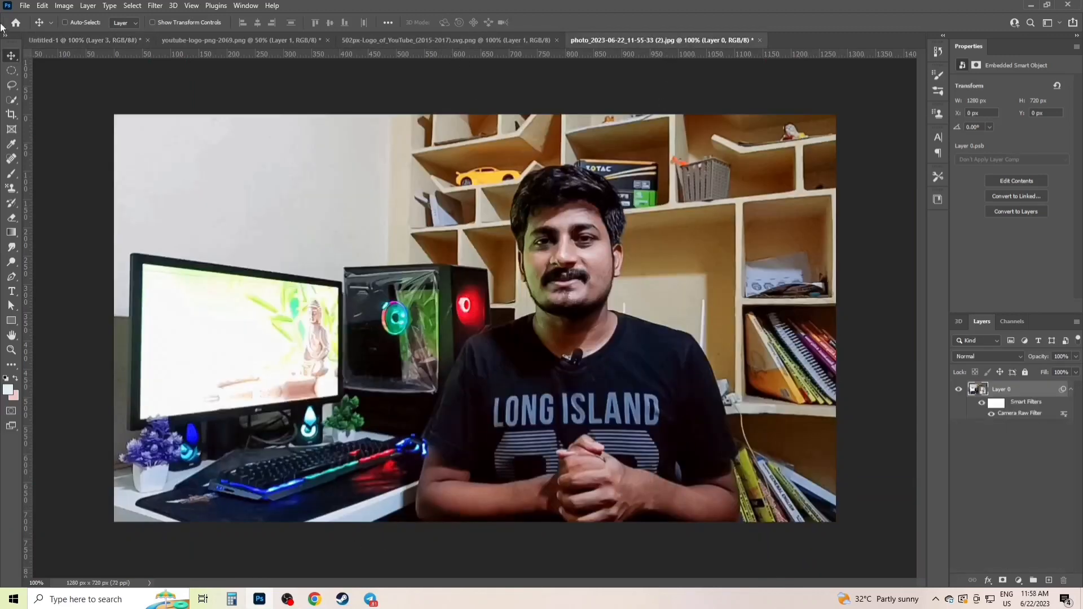
{"action": "left_click", "coordinate": [12, 100]}
{"action": "mouse_move", "coordinate": [541, 196]}
{"action": "left_mouse_down"}
{"action": "mouse_move", "coordinate": [526, 221]}
{"action": "mouse_move", "coordinate": [572, 204]}
{"action": "mouse_move", "coordinate": [603, 230]}
{"action": "mouse_move", "coordinate": [578, 310]}
{"action": "mouse_move", "coordinate": [586, 406]}
{"action": "mouse_move", "coordinate": [541, 290]}
{"action": "mouse_move", "coordinate": [545, 252]}
{"action": "mouse_move", "coordinate": [555, 298]}
{"action": "mouse_move", "coordinate": [527, 258]}
{"action": "mouse_move", "coordinate": [530, 298]}
{"action": "mouse_move", "coordinate": [564, 276]}
{"action": "mouse_move", "coordinate": [597, 372]}
{"action": "mouse_move", "coordinate": [508, 359]}
{"action": "mouse_move", "coordinate": [441, 430]}
{"action": "mouse_move", "coordinate": [446, 516]}
{"action": "mouse_move", "coordinate": [678, 511]}
{"action": "mouse_move", "coordinate": [678, 494]}
{"action": "mouse_move", "coordinate": [714, 472]}
{"action": "mouse_move", "coordinate": [747, 486]}
{"action": "left_mouse_up"}
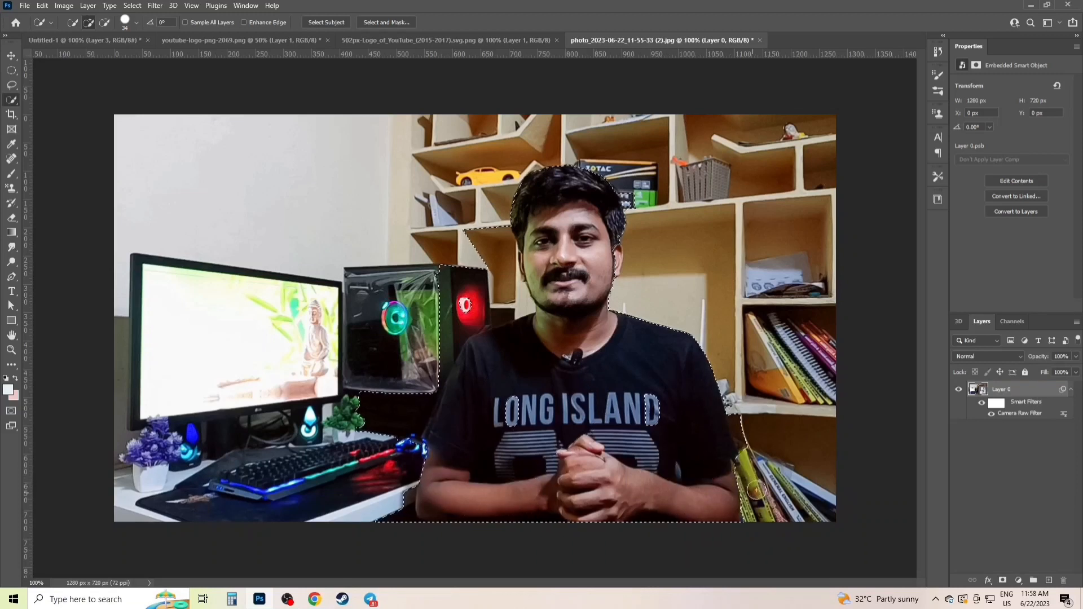
{"action": "key", "text": "alt"}
{"action": "mouse_move", "coordinate": [738, 431]}
{"action": "left_mouse_down"}
{"action": "mouse_move", "coordinate": [721, 368]}
{"action": "mouse_move", "coordinate": [683, 324]}
{"action": "mouse_move", "coordinate": [667, 335]}
{"action": "mouse_move", "coordinate": [706, 403]}
{"action": "left_mouse_up"}
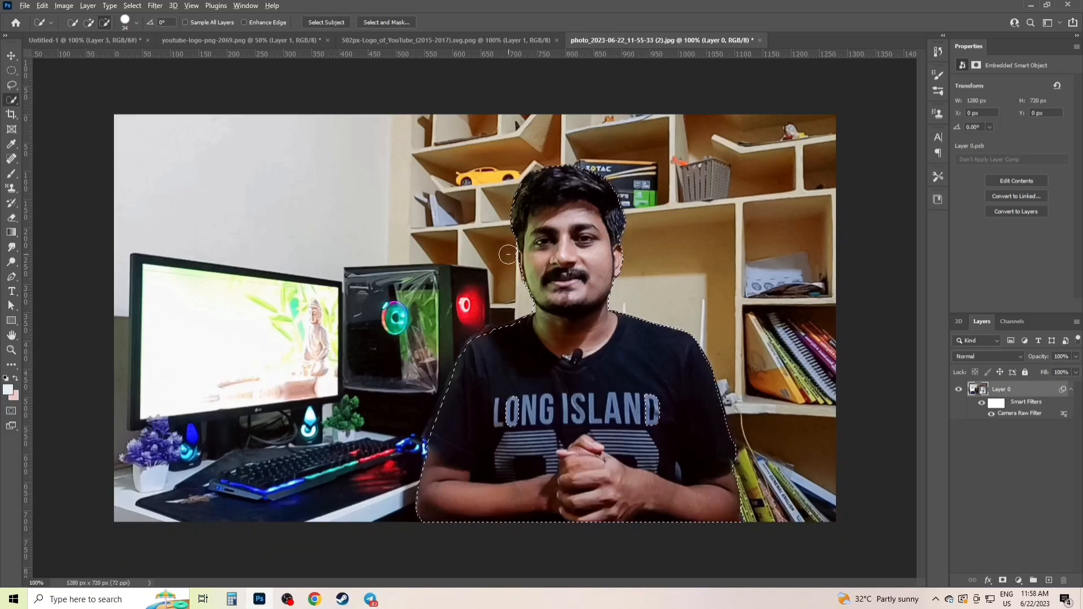
- Feather the presenter selection and copy it to a new layer
{"action": "right_click", "coordinate": [569, 209]}
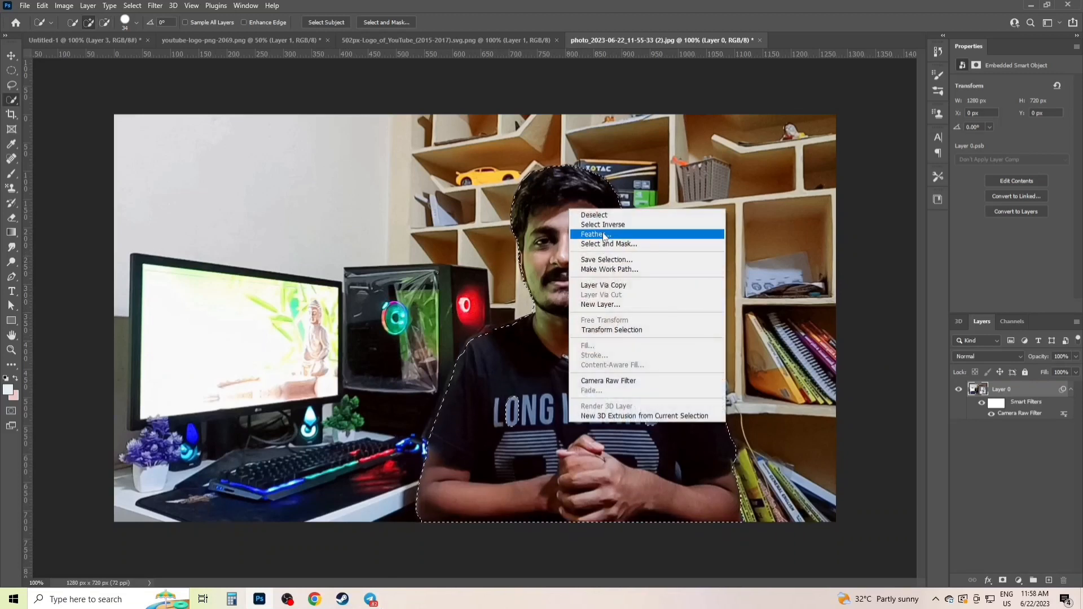
{"action": "left_click", "coordinate": [589, 234]}
{"action": "left_click", "coordinate": [598, 186]}
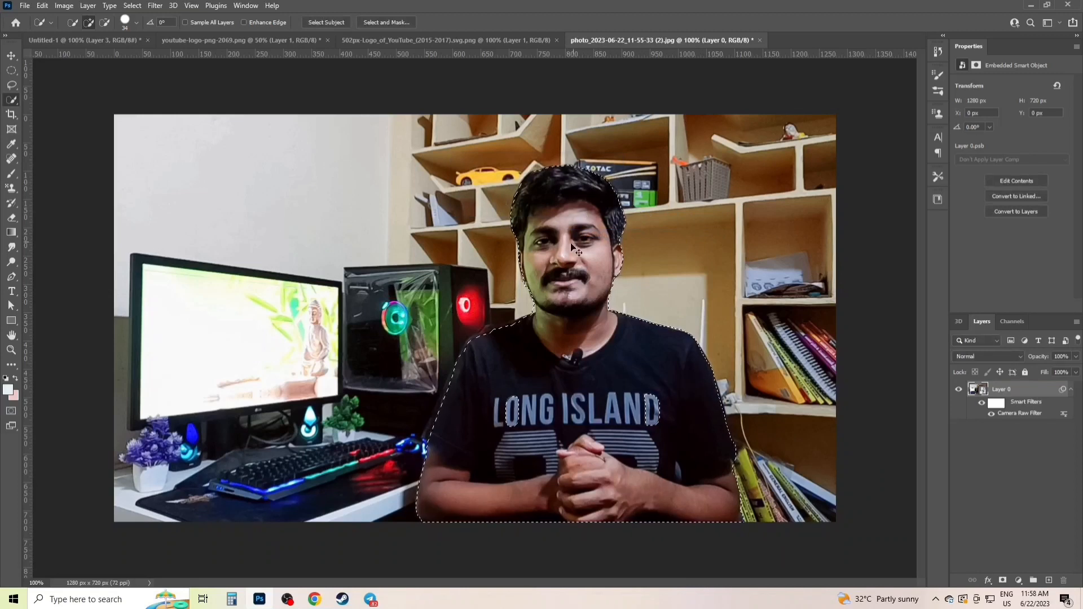
{"action": "key", "text": "ctrl+j"}
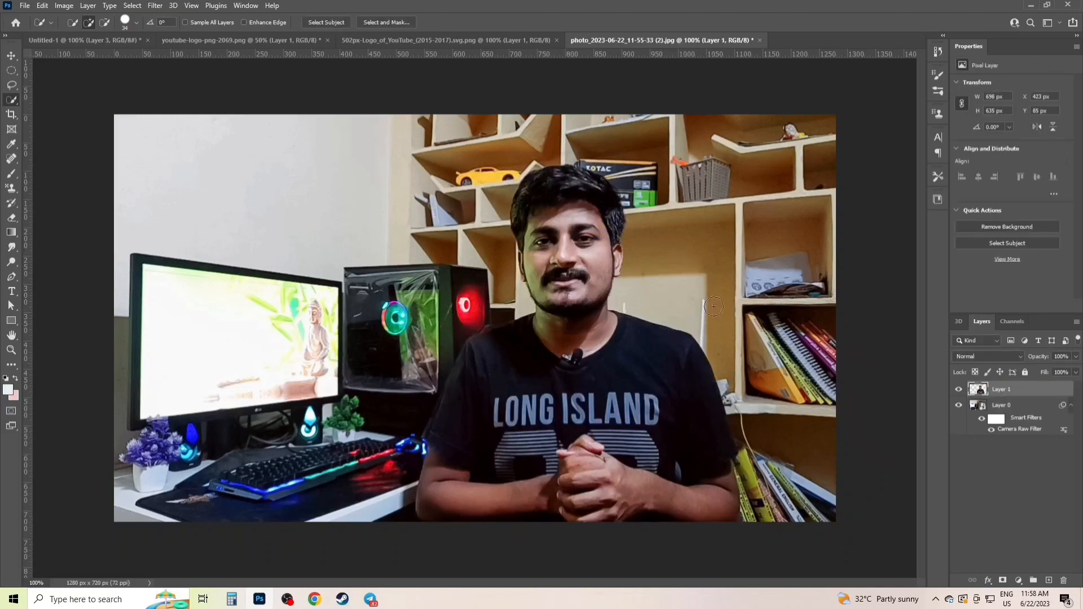
- Bring the presenter cutout into the thumbnail over the faded photo and scale it to about 102.29%
{"action": "left_click", "coordinate": [11, 57]}
{"action": "left_click_drag", "start_coordinate": [547, 409], "coordinate": [717, 389]}
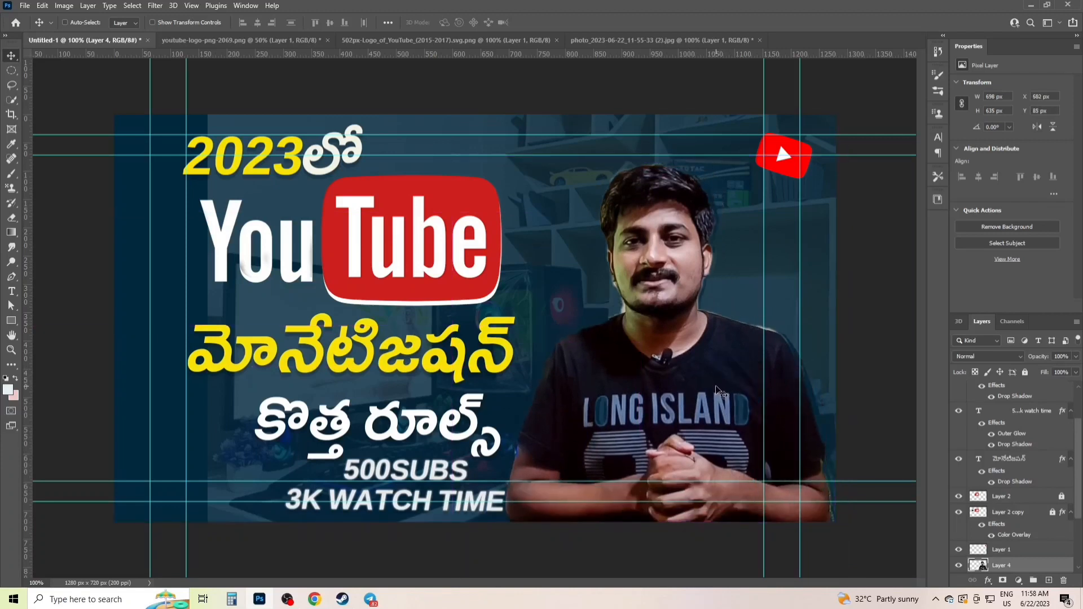
{"action": "key", "text": "ctrl+t"}
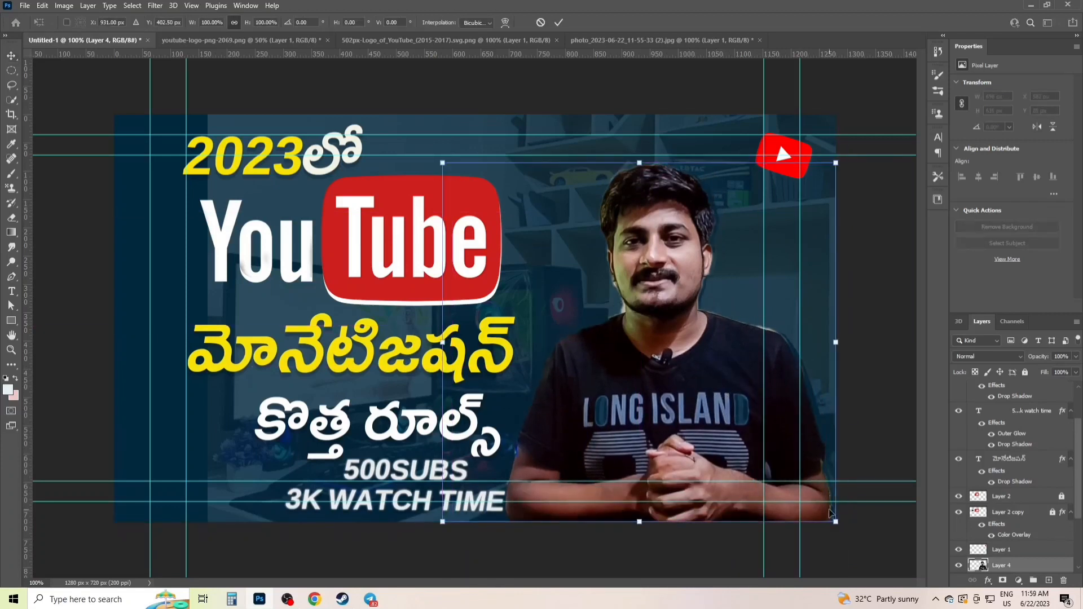
{"action": "left_click_drag", "start_coordinate": [836, 523], "coordinate": [815, 480]}
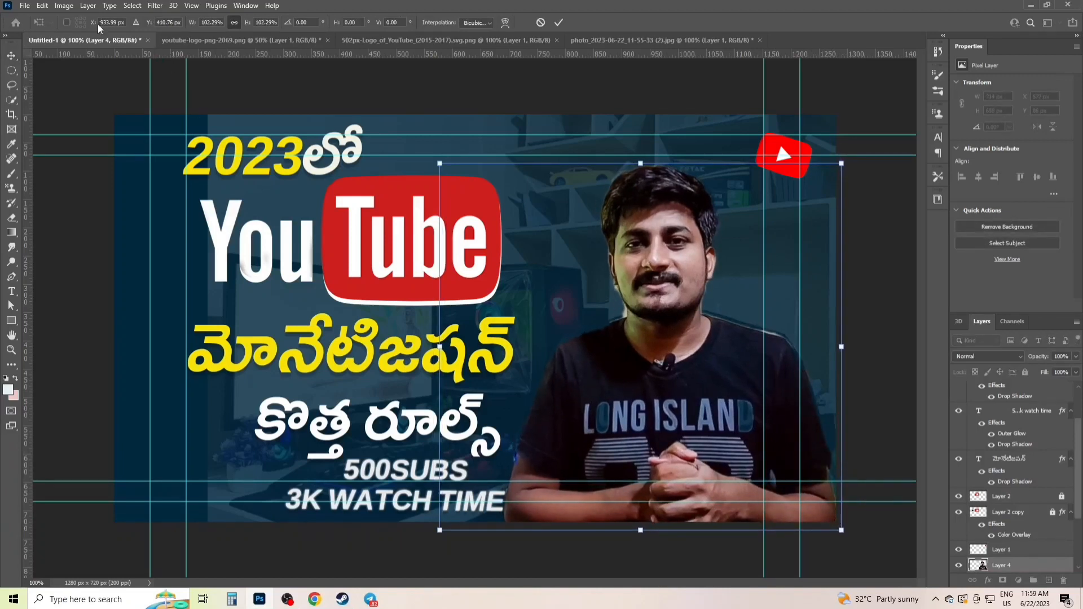
{"action": "left_click", "coordinate": [64, 6]}
{"action": "left_click", "coordinate": [75, 8]}
{"action": "key", "text": "Return"}
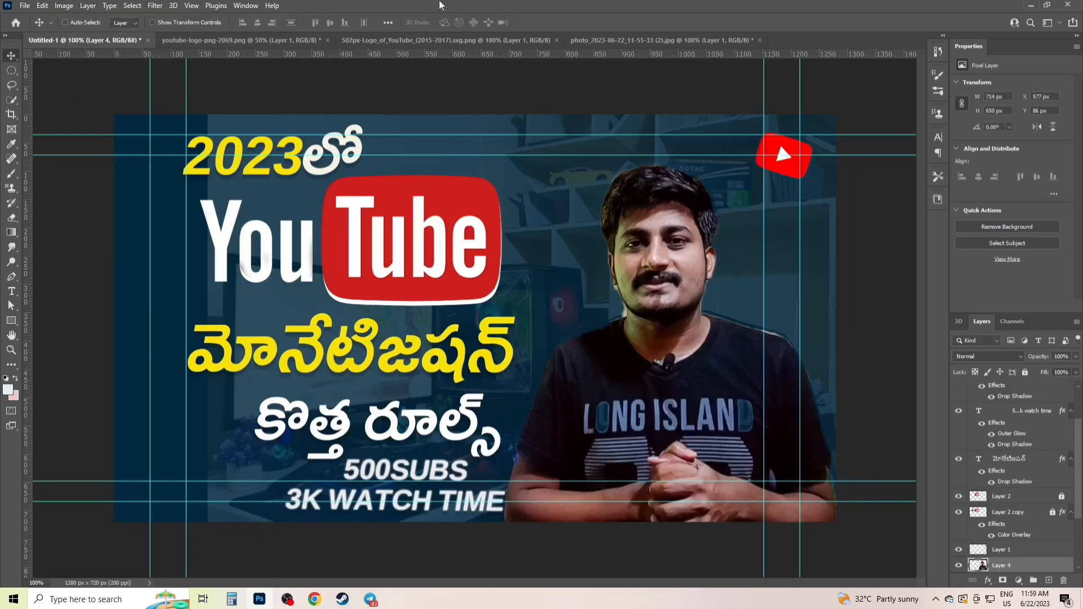
- Apply Auto Tone, Auto Contrast and Auto Color to the presenter cutout
{"action": "left_click", "coordinate": [75, 7]}
{"action": "left_click", "coordinate": [83, 63]}
{"action": "left_click", "coordinate": [64, 6]}
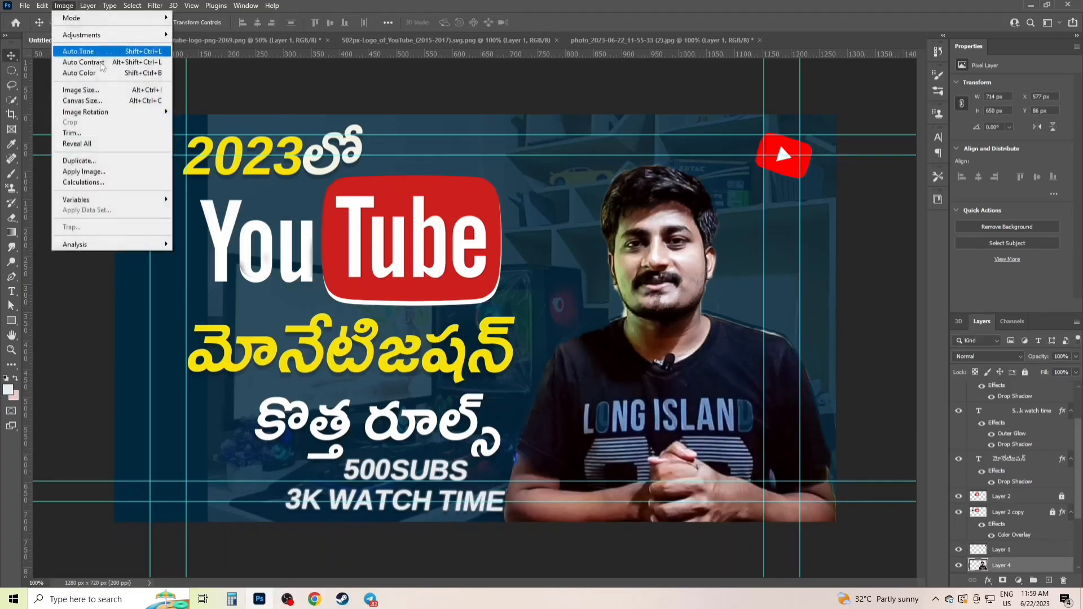
{"action": "left_click", "coordinate": [102, 67]}
{"action": "left_click", "coordinate": [64, 6]}
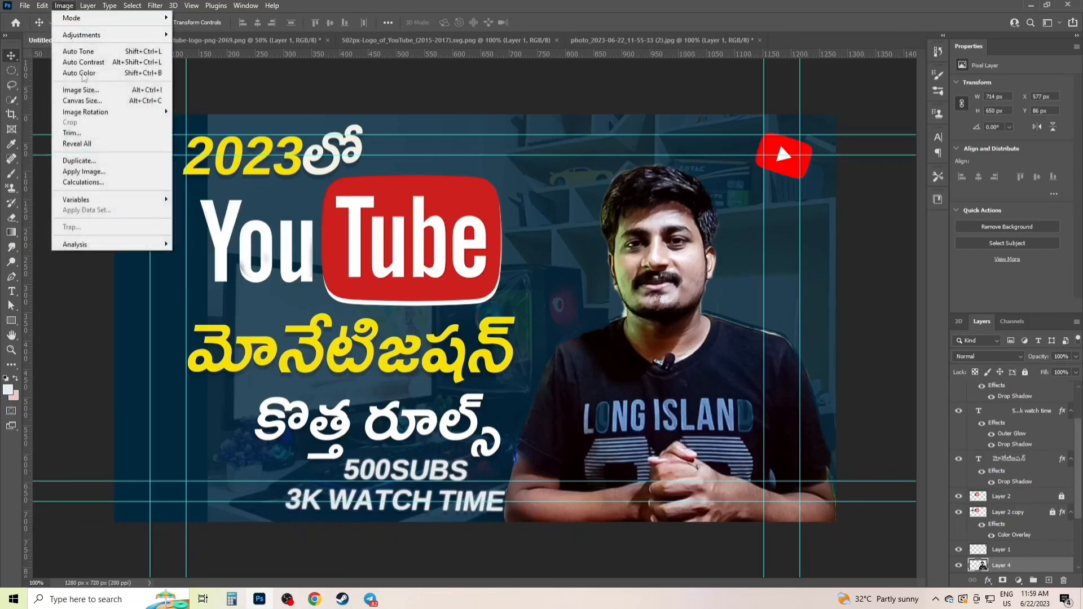
{"action": "left_click", "coordinate": [102, 70]}
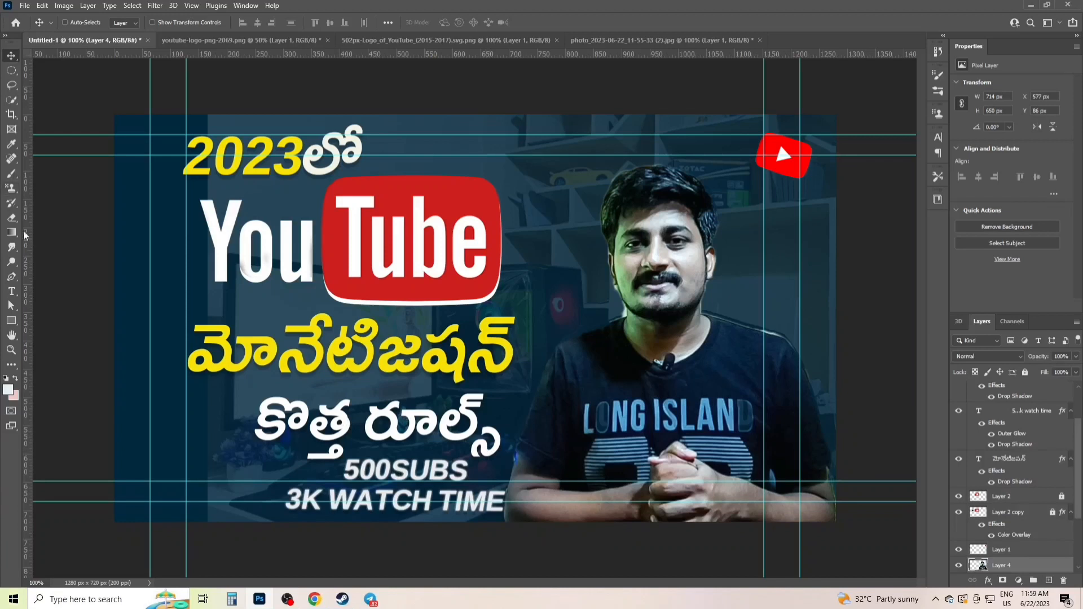
- Clean up the presenter cutout's edges using the Eraser with a soft 23 px brush at 0% hardness
{"action": "left_click", "coordinate": [14, 218]}
{"action": "right_click", "coordinate": [589, 255]}
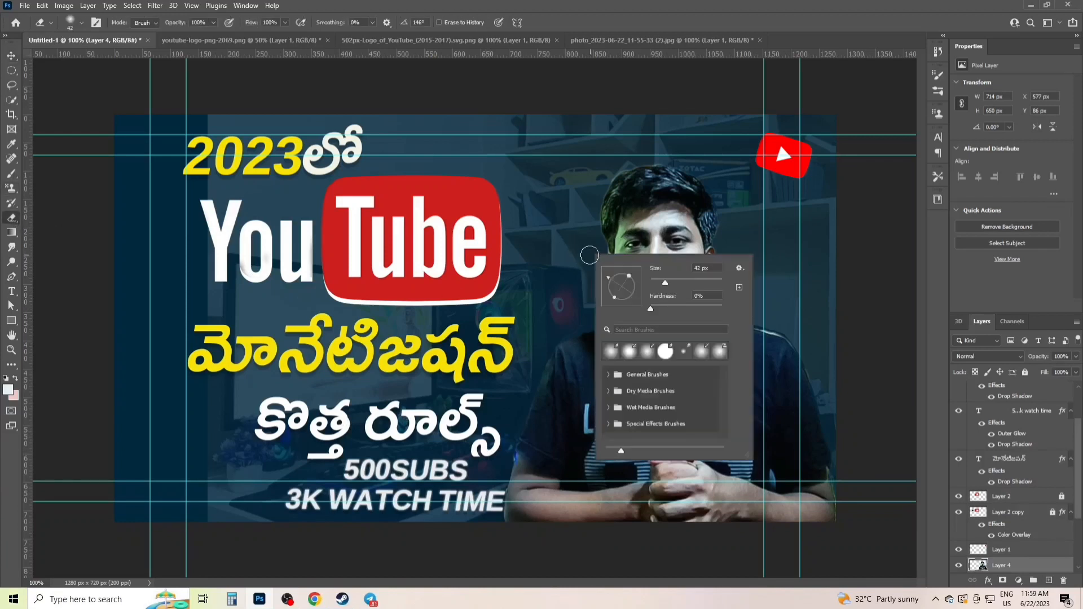
{"action": "left_click_drag", "start_coordinate": [667, 287], "coordinate": [657, 287]}
{"action": "left_click", "coordinate": [631, 166]}
{"action": "key", "text": "ctrl+plus"}
{"action": "key", "text": "ctrl+plus"}
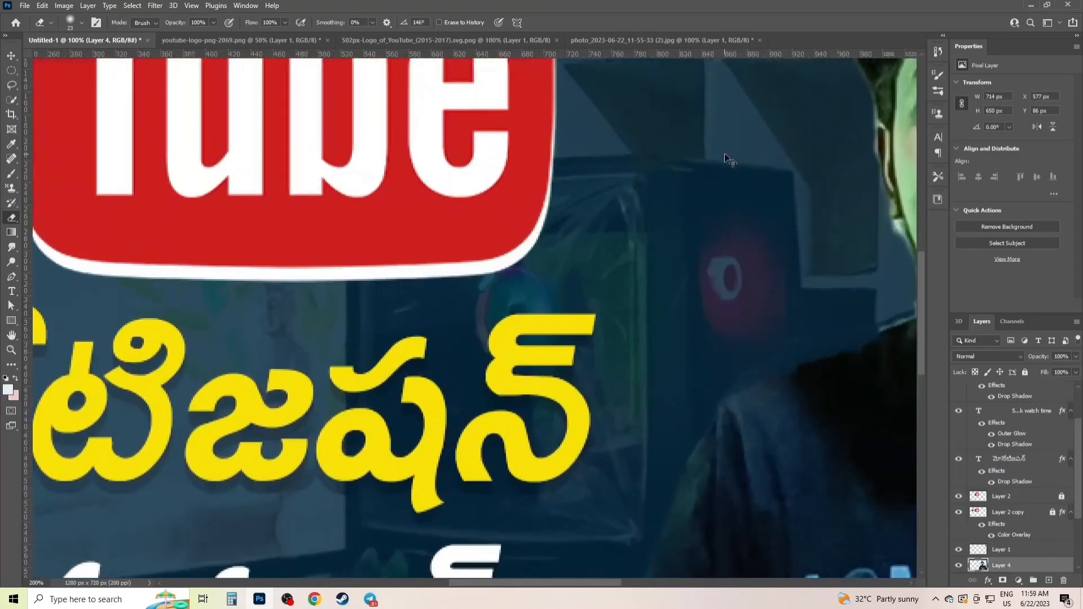
{"action": "scroll", "coordinate": [356, 325], "scroll_direction": "right", "scroll_amount": 5}
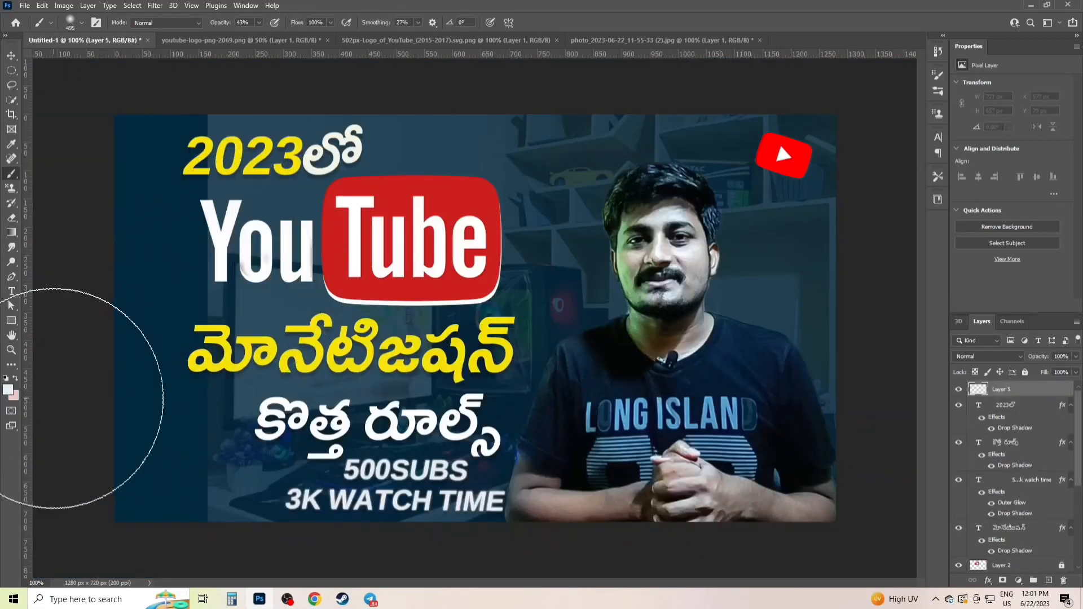
- Set the foreground colour to a deep blue with H 222, S 99 and B 63
{"action": "left_click", "coordinate": [9, 389]}
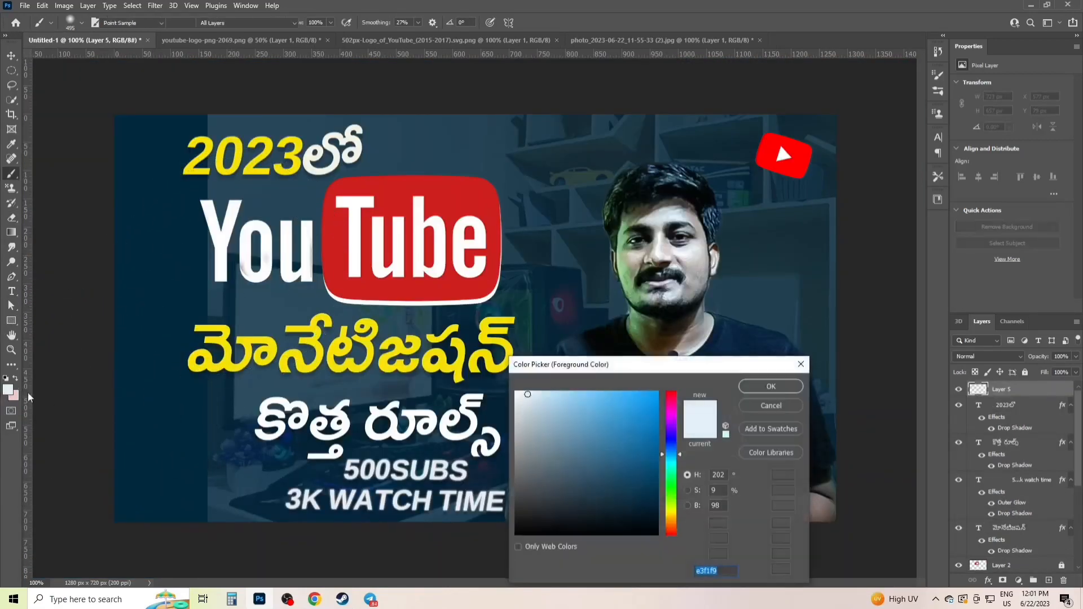
{"action": "mouse_move", "coordinate": [674, 449]}
{"action": "left_mouse_down"}
{"action": "mouse_move", "coordinate": [657, 402]}
{"action": "mouse_move", "coordinate": [657, 450]}
{"action": "left_mouse_up"}
{"action": "left_click", "coordinate": [672, 447]}
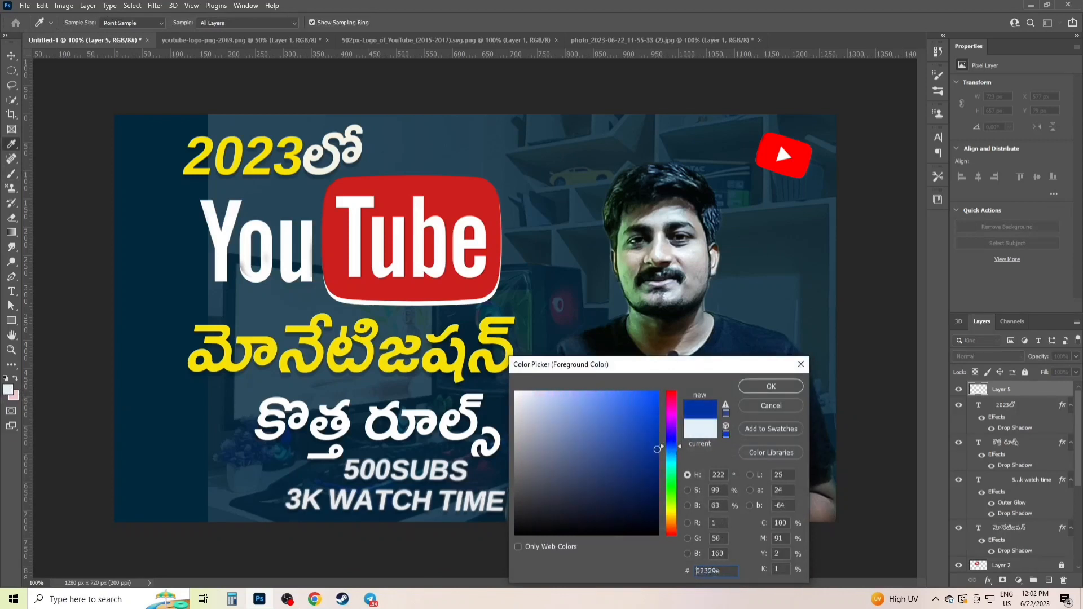
{"action": "left_click", "coordinate": [771, 386]}
- Paint soft blue across the whole canvas on Layer 5 at 43% brush opacity, and place that layer beneath the faded photo
{"action": "mouse_move", "coordinate": [203, 148]}
{"action": "left_mouse_down"}
{"action": "mouse_move", "coordinate": [154, 203]}
{"action": "mouse_move", "coordinate": [193, 145]}
{"action": "mouse_move", "coordinate": [203, 349]}
{"action": "mouse_move", "coordinate": [154, 521]}
{"action": "left_mouse_up"}
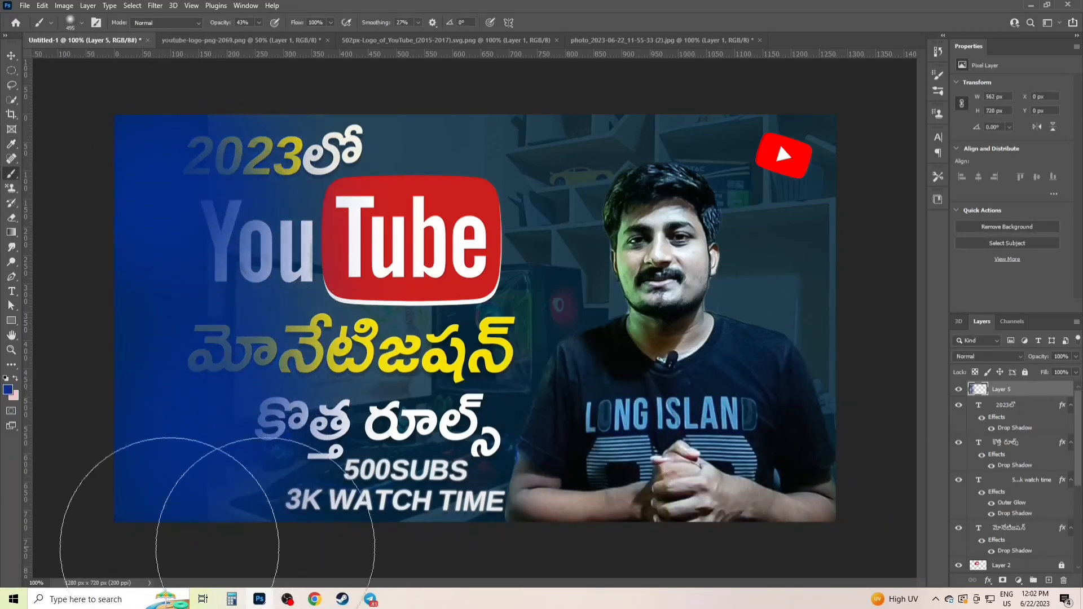
{"action": "mouse_move", "coordinate": [967, 108]}
{"action": "left_mouse_down"}
{"action": "mouse_move", "coordinate": [955, 109]}
{"action": "mouse_move", "coordinate": [966, 314]}
{"action": "mouse_move", "coordinate": [896, 489]}
{"action": "left_mouse_up"}
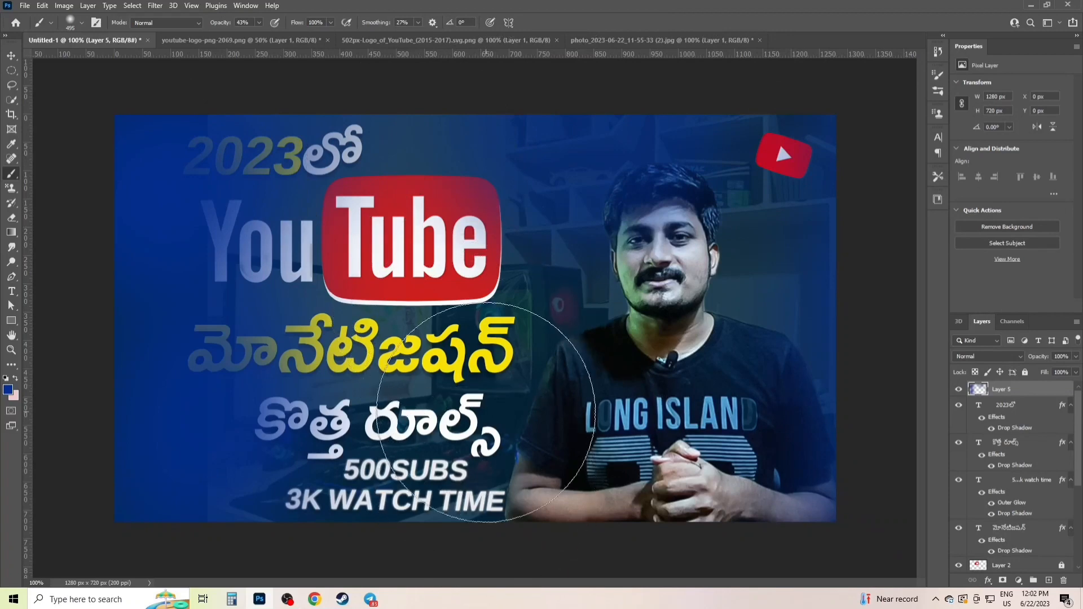
{"action": "mouse_move", "coordinate": [485, 414]}
{"action": "left_mouse_down"}
{"action": "mouse_move", "coordinate": [433, 431]}
{"action": "mouse_move", "coordinate": [405, 387]}
{"action": "left_mouse_up"}
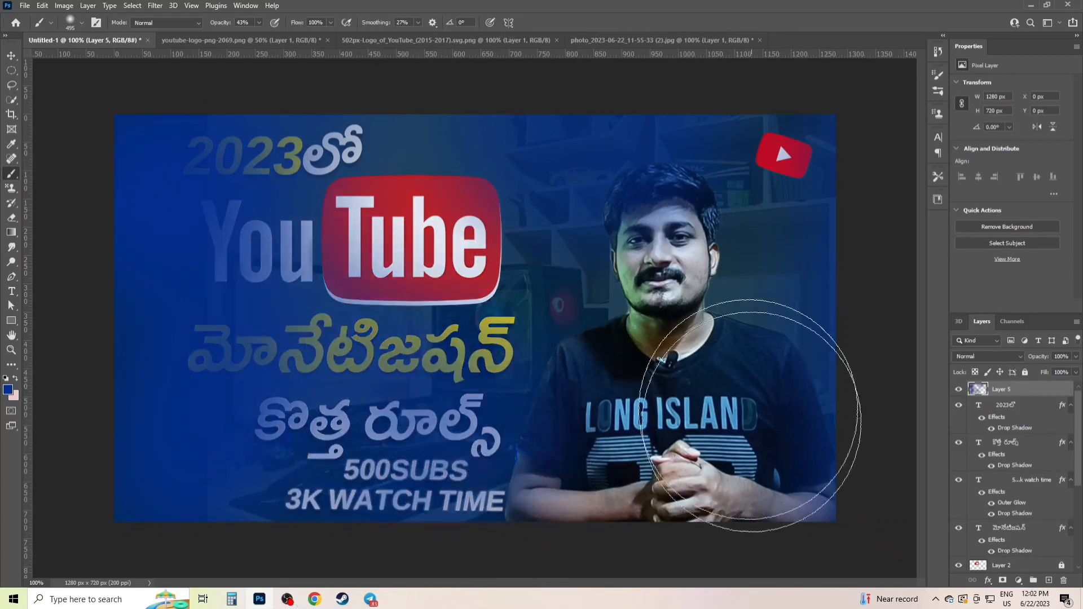
{"action": "mouse_move", "coordinate": [513, 210]}
{"action": "left_mouse_down"}
{"action": "mouse_move", "coordinate": [496, 242]}
{"action": "mouse_move", "coordinate": [508, 362]}
{"action": "mouse_move", "coordinate": [641, 496]}
{"action": "mouse_move", "coordinate": [745, 250]}
{"action": "mouse_move", "coordinate": [778, 440]}
{"action": "left_mouse_up"}
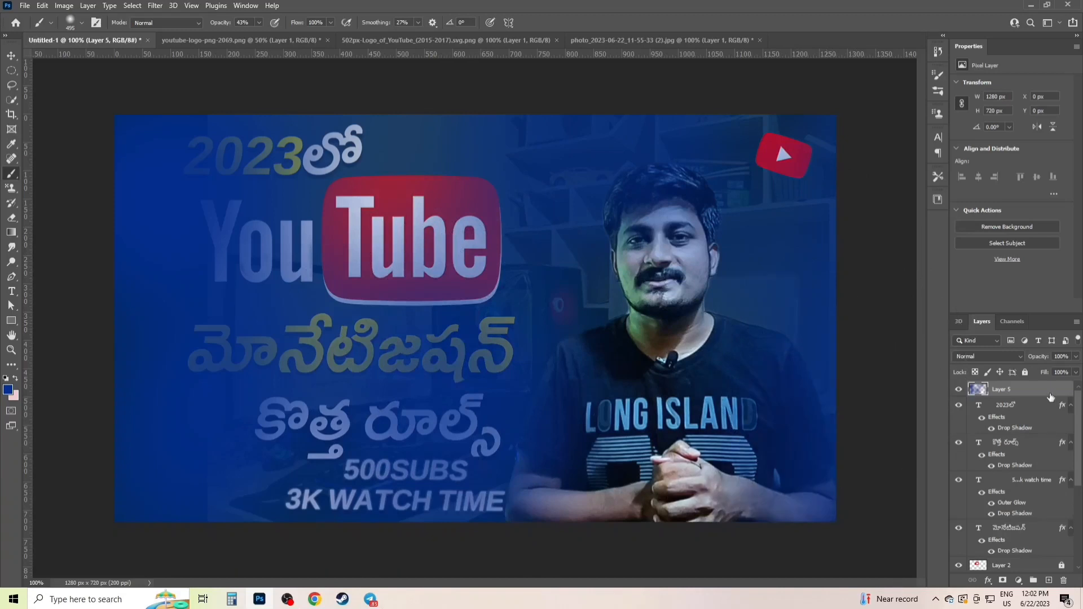
{"action": "left_click_drag", "start_coordinate": [1050, 397], "coordinate": [1045, 553]}
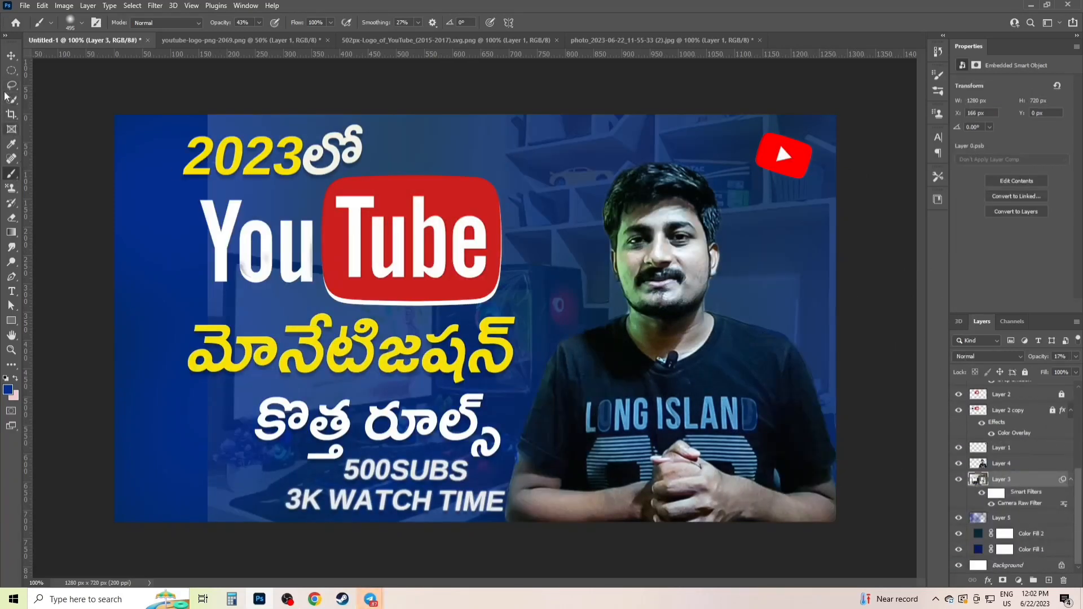
- Rasterize the faded background photo and soften its visible left edge with the Eraser
{"action": "left_click", "coordinate": [12, 219]}
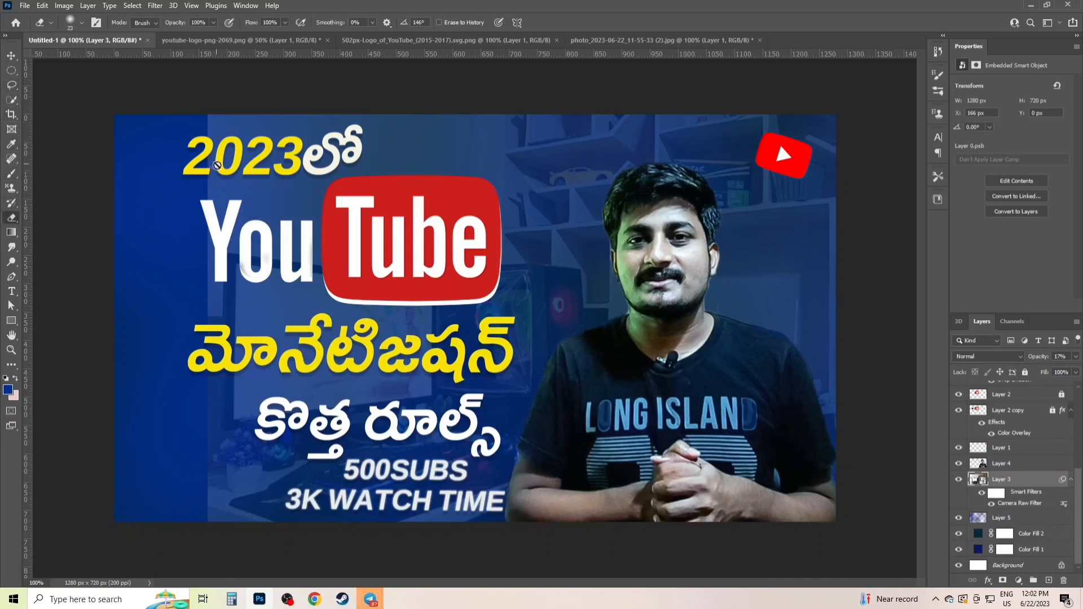
{"action": "left_click", "coordinate": [365, 221]}
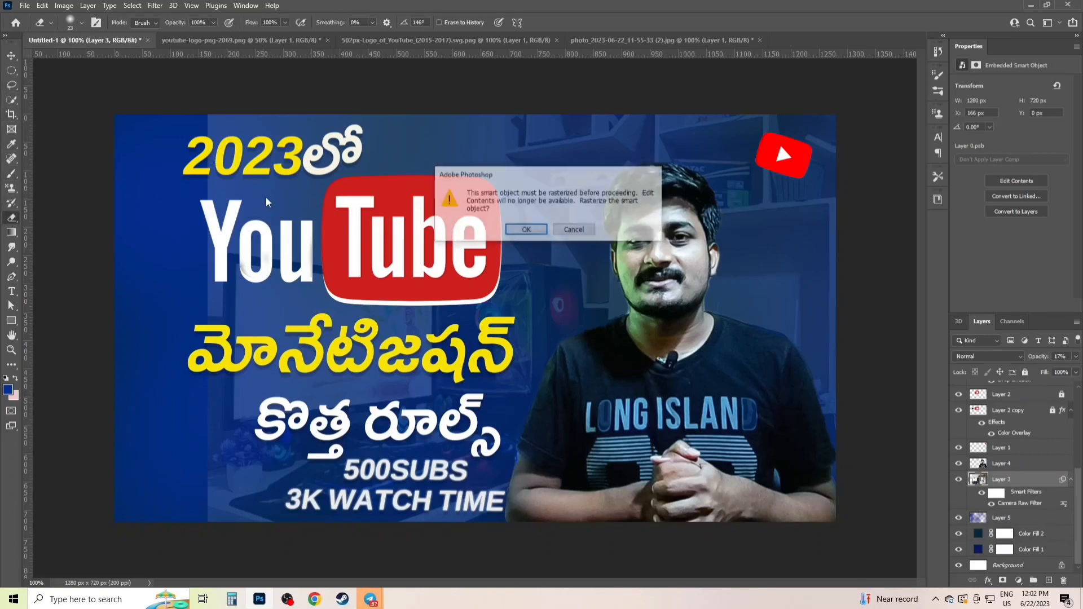
{"action": "left_click", "coordinate": [515, 243]}
{"action": "right_click", "coordinate": [189, 135]}
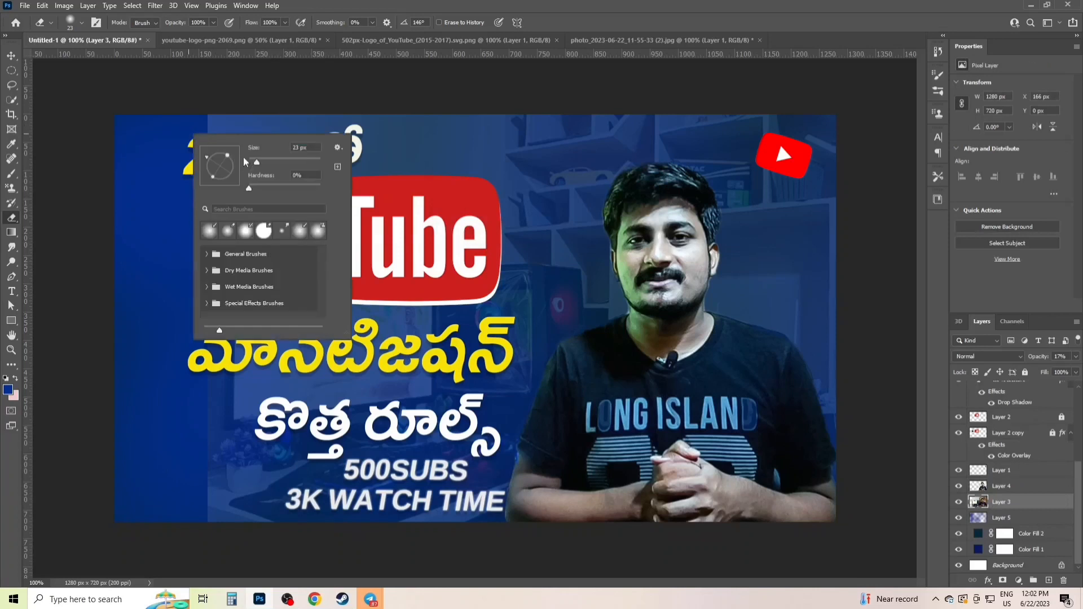
- Paint dark indigo over the blue background on Layer 5 with a soft 495 px brush at 43% opacity
{"action": "left_click", "coordinate": [1001, 518]}
{"action": "key", "text": "y"}
{"action": "mouse_move", "coordinate": [372, 304]}
{"action": "left_mouse_down"}
{"action": "mouse_move", "coordinate": [372, 237]}
{"action": "mouse_move", "coordinate": [333, 361]}
{"action": "mouse_move", "coordinate": [206, 372]}
{"action": "left_mouse_up"}
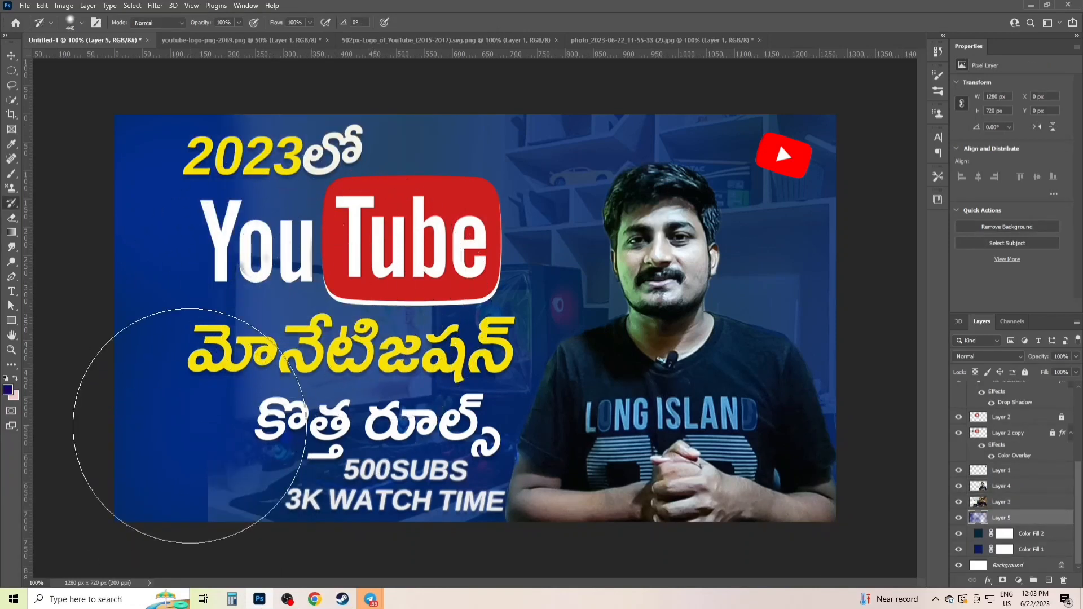
{"action": "left_click", "coordinate": [12, 173]}
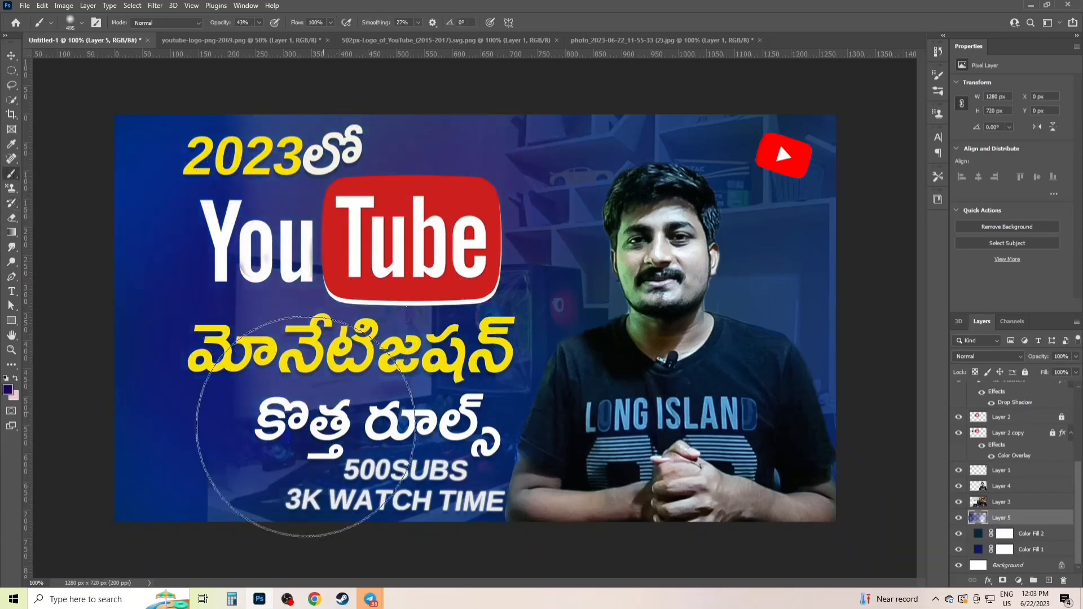
{"action": "mouse_move", "coordinate": [308, 427]}
{"action": "left_mouse_down"}
{"action": "mouse_move", "coordinate": [274, 468]}
{"action": "mouse_move", "coordinate": [283, 485]}
{"action": "mouse_move", "coordinate": [242, 378]}
{"action": "mouse_move", "coordinate": [106, 313]}
{"action": "mouse_move", "coordinate": [134, 477]}
{"action": "mouse_move", "coordinate": [265, 482]}
{"action": "mouse_move", "coordinate": [260, 501]}
{"action": "mouse_move", "coordinate": [146, 214]}
{"action": "mouse_move", "coordinate": [246, 180]}
{"action": "mouse_move", "coordinate": [485, 262]}
{"action": "mouse_move", "coordinate": [850, 290]}
{"action": "left_mouse_up"}
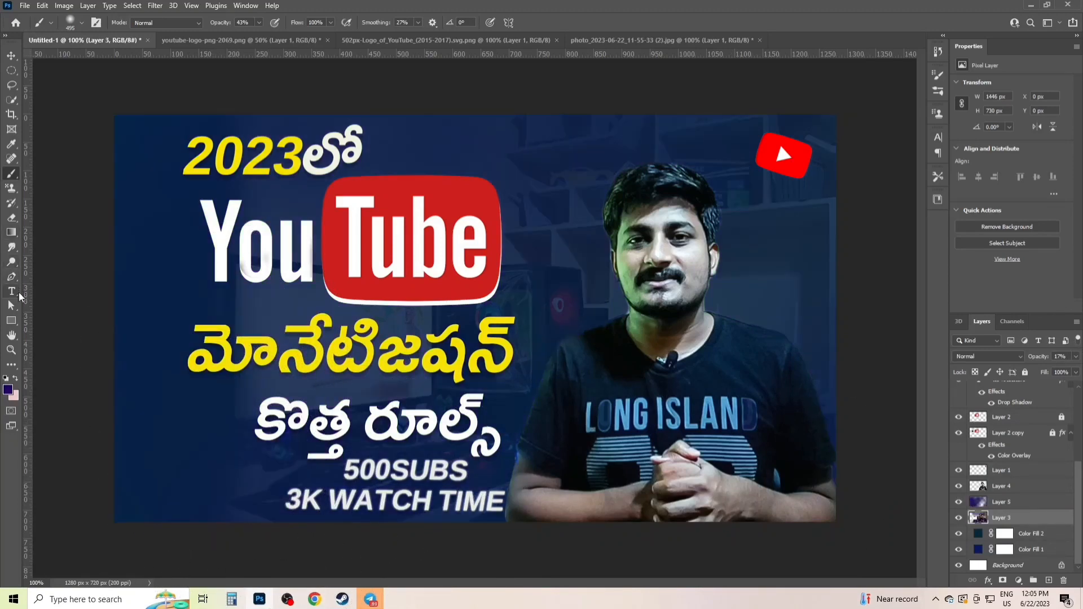
- Draw an unfilled rounded rectangle about 1246 × 699 px just inside the canvas edges, above Layer 3
{"action": "left_click", "coordinate": [11, 320]}
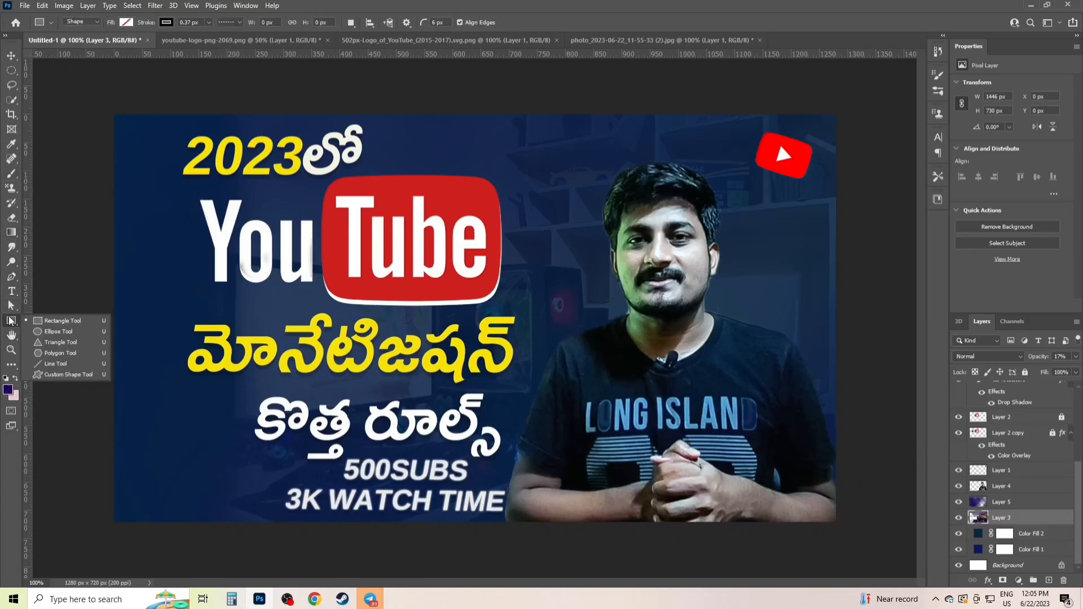
{"action": "left_click", "coordinate": [54, 321]}
{"action": "left_click_drag", "start_coordinate": [122, 122], "coordinate": [823, 516]}
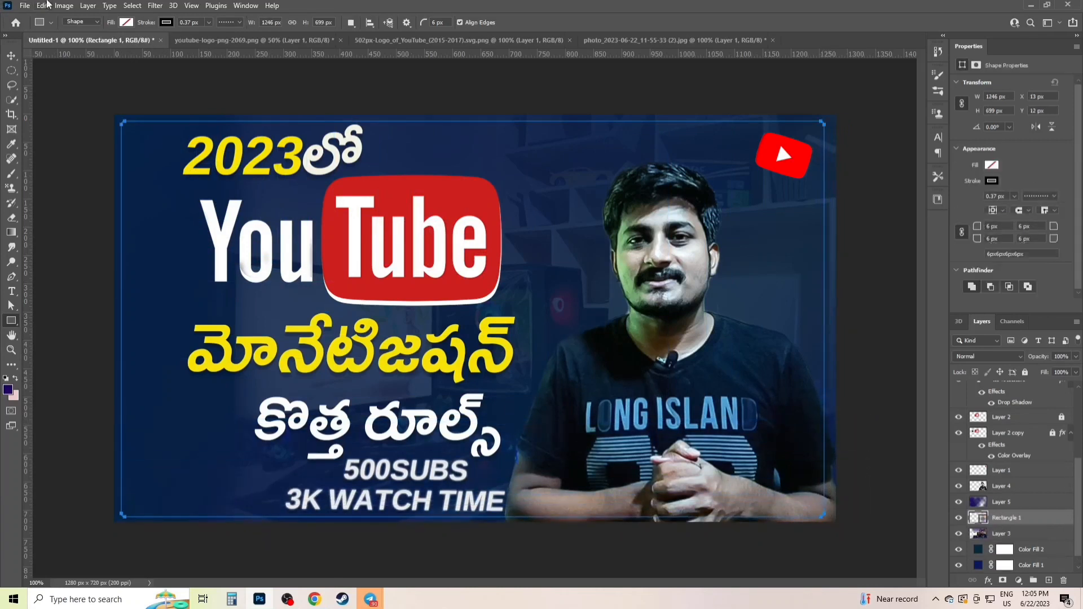
- Make the border rectangle's stroke white and set its width to 1.63 px
{"action": "left_click", "coordinate": [165, 22]}
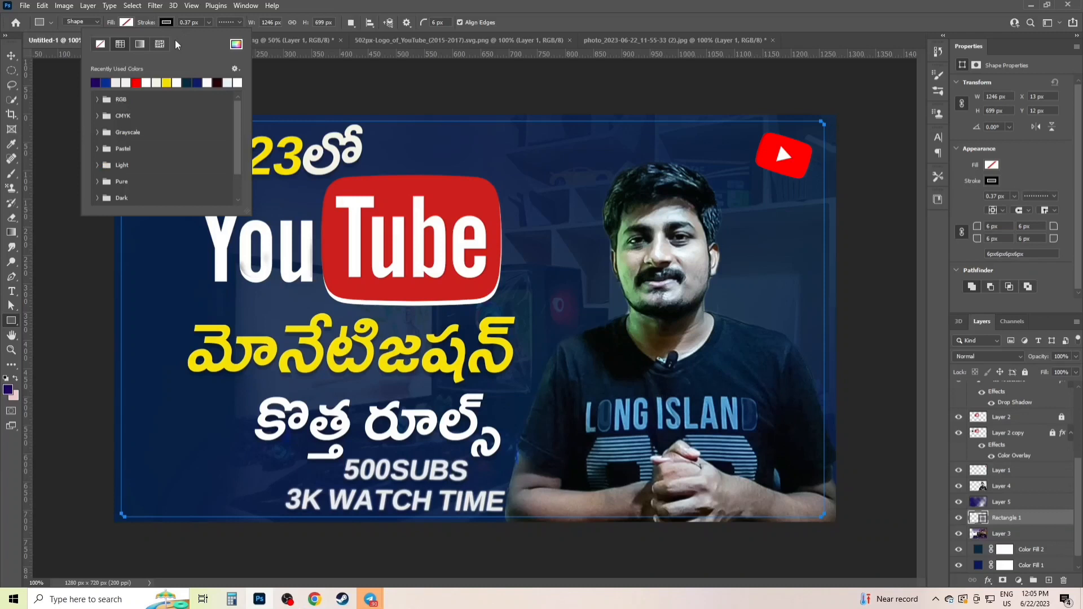
{"action": "left_click", "coordinate": [99, 45]}
{"action": "left_click", "coordinate": [117, 82]}
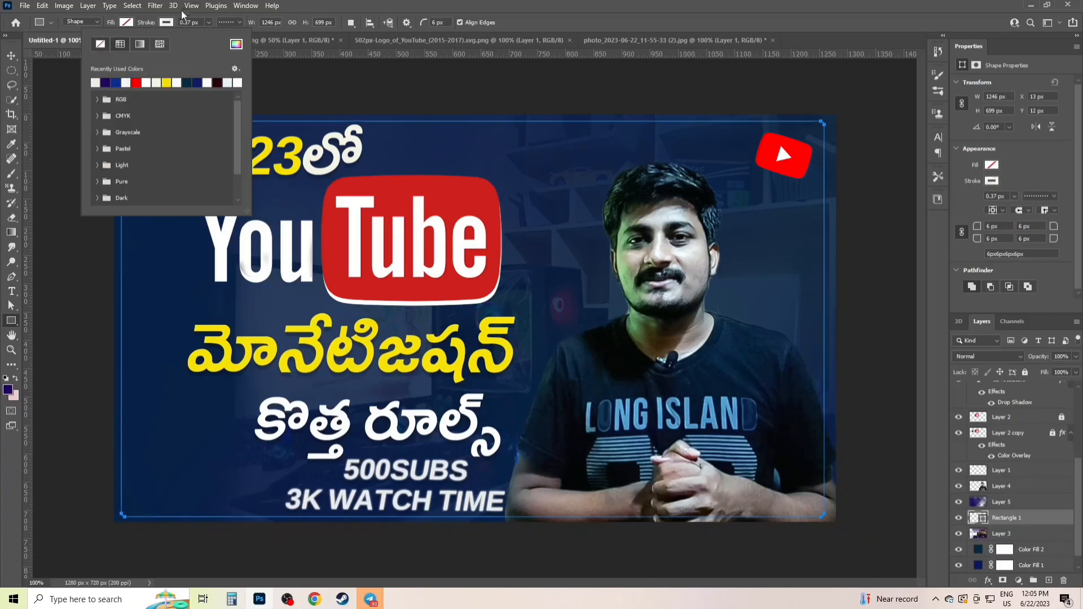
{"action": "left_click", "coordinate": [169, 23]}
{"action": "left_click", "coordinate": [166, 24]}
{"action": "left_click", "coordinate": [207, 21]}
{"action": "left_click_drag", "start_coordinate": [209, 23], "coordinate": [208, 39]}
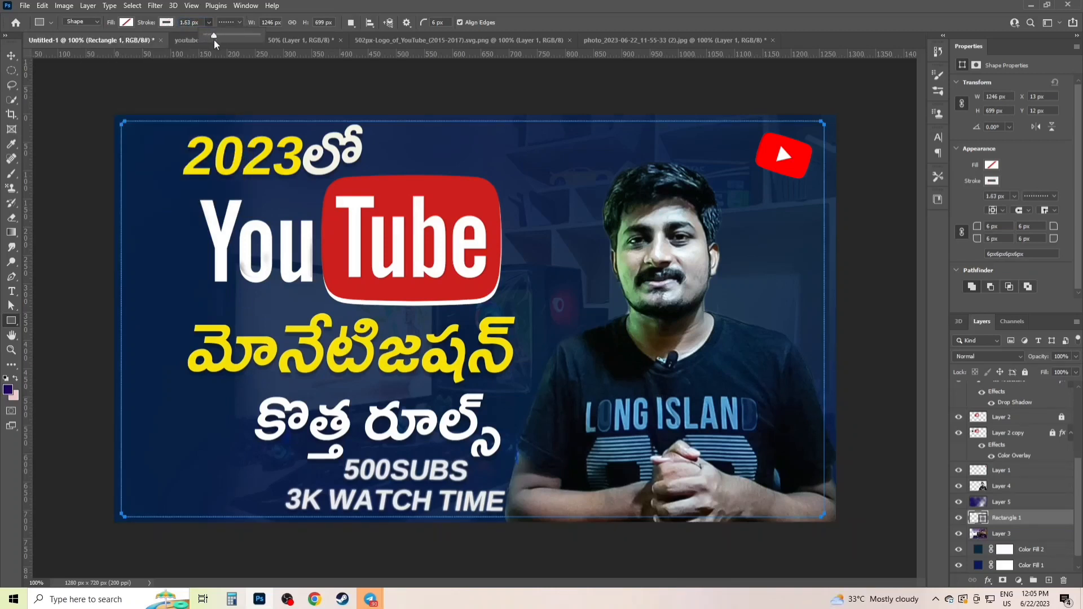
- Change the border rectangle's stroke from dotted to a solid line
{"action": "left_click", "coordinate": [167, 23]}
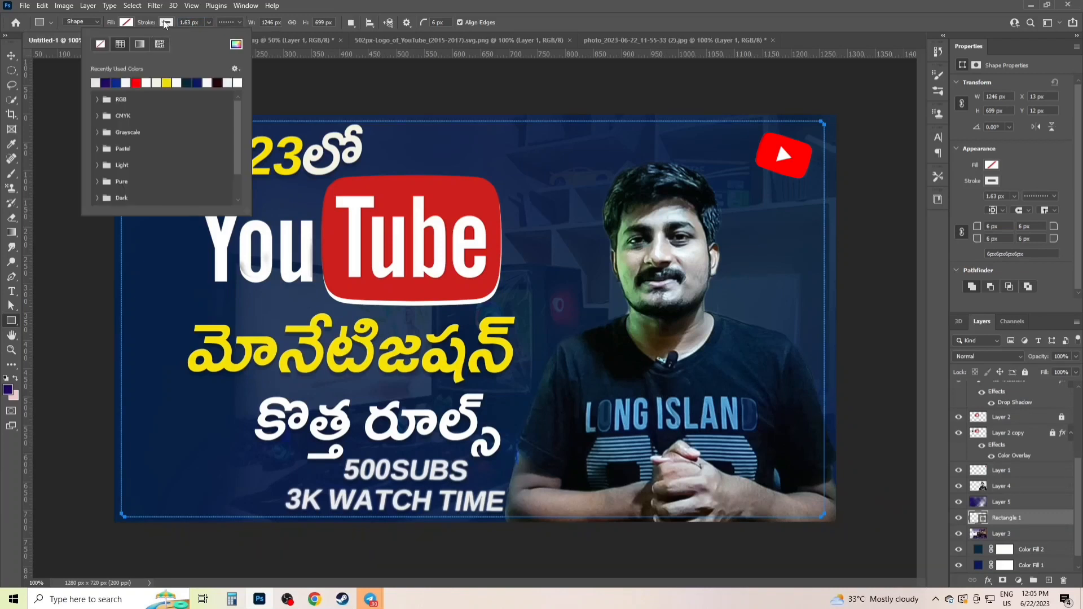
{"action": "left_click", "coordinate": [166, 22]}
{"action": "left_click", "coordinate": [126, 22]}
{"action": "left_click", "coordinate": [126, 22]}
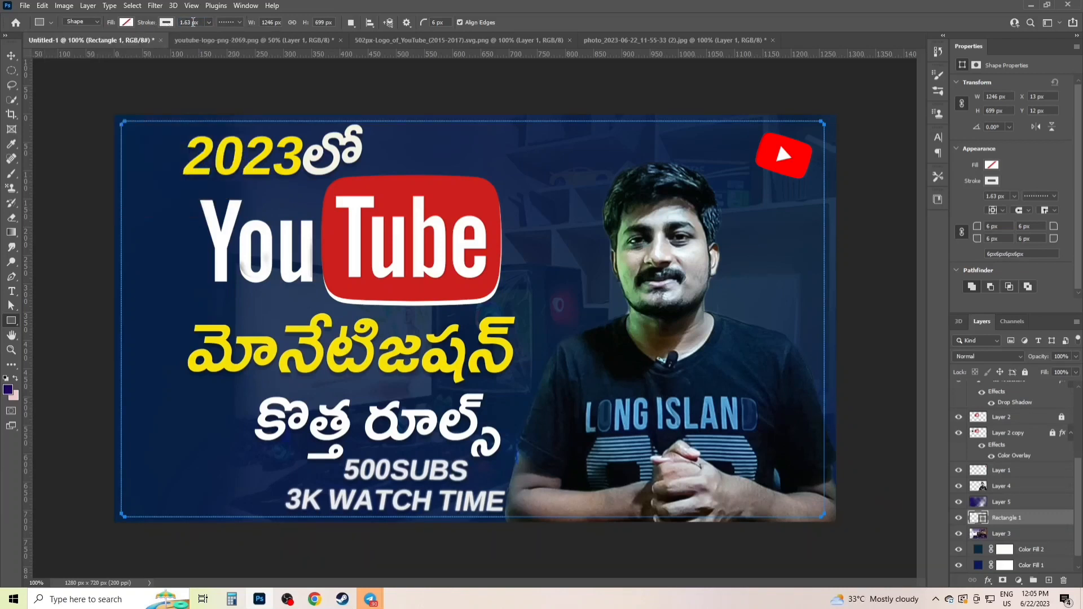
{"action": "left_click", "coordinate": [238, 22]}
{"action": "left_click", "coordinate": [229, 59]}
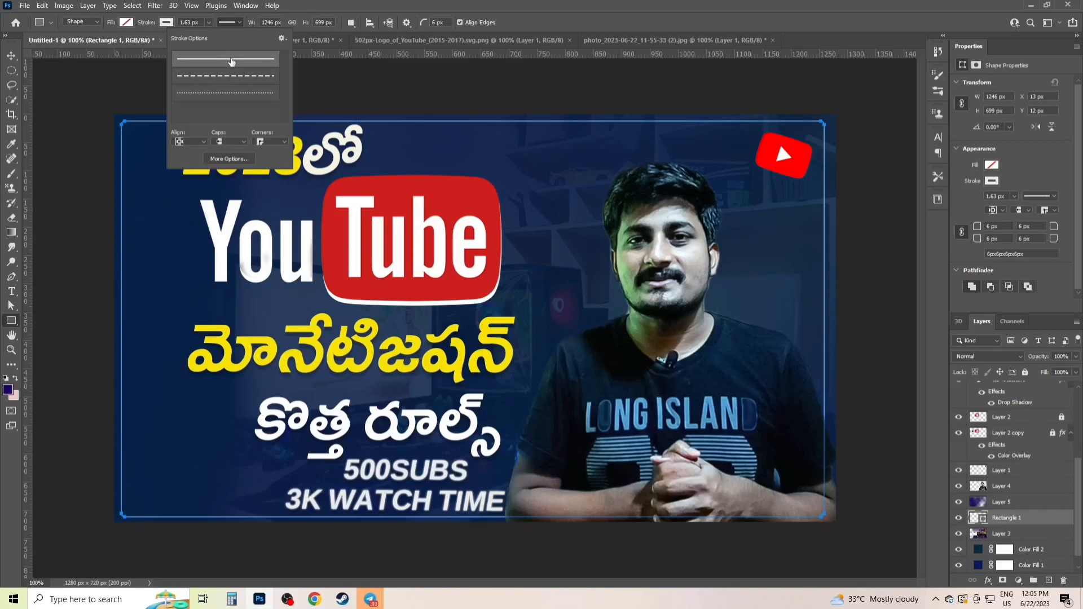
{"action": "left_click", "coordinate": [127, 74]}
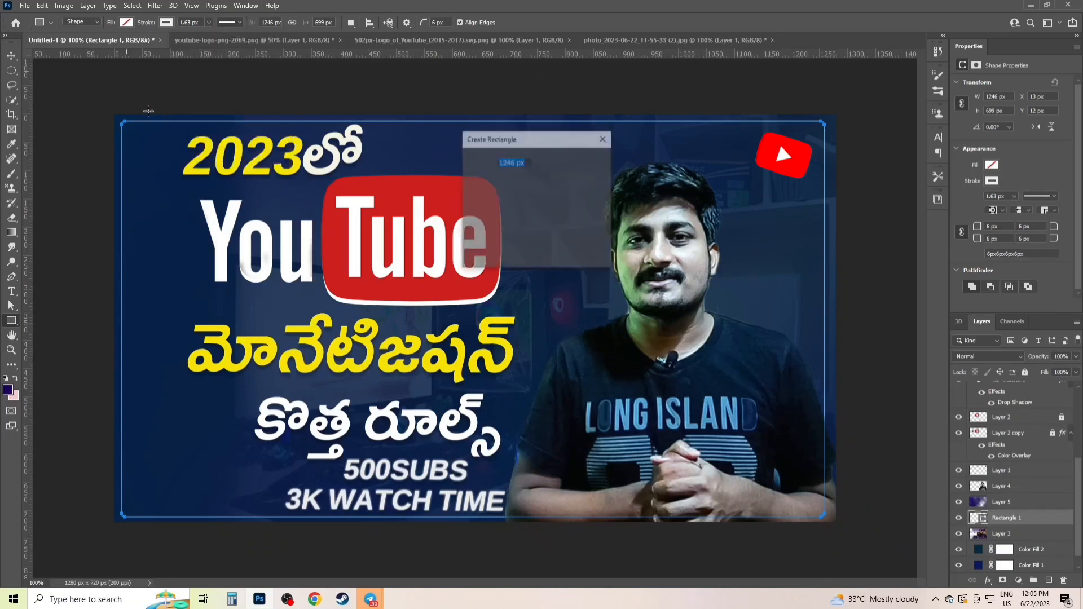
{"action": "left_click", "coordinate": [603, 140]}
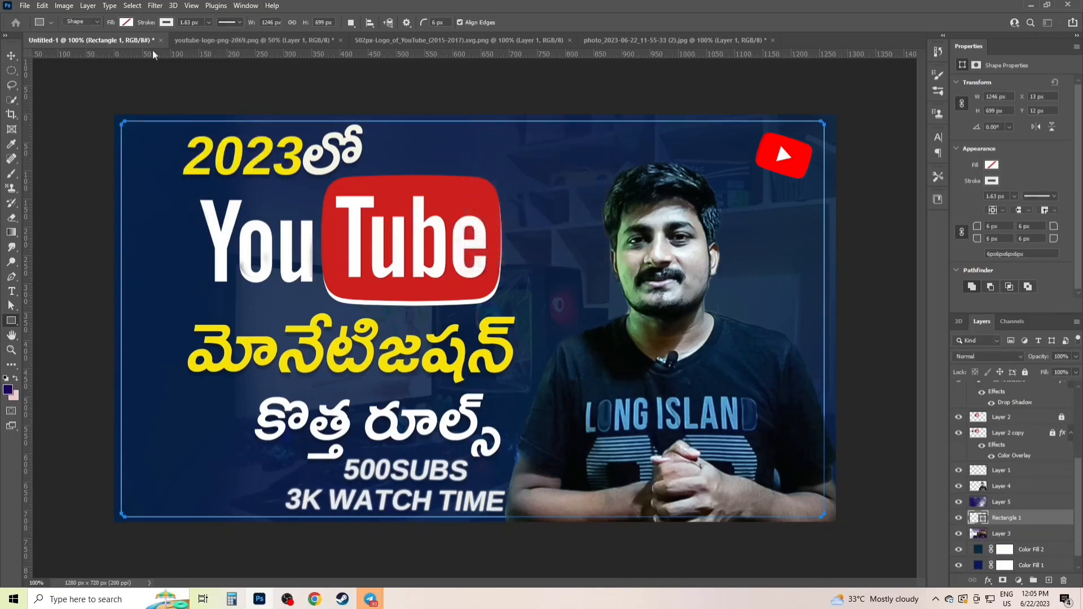
{"action": "left_click", "coordinate": [17, 54]}
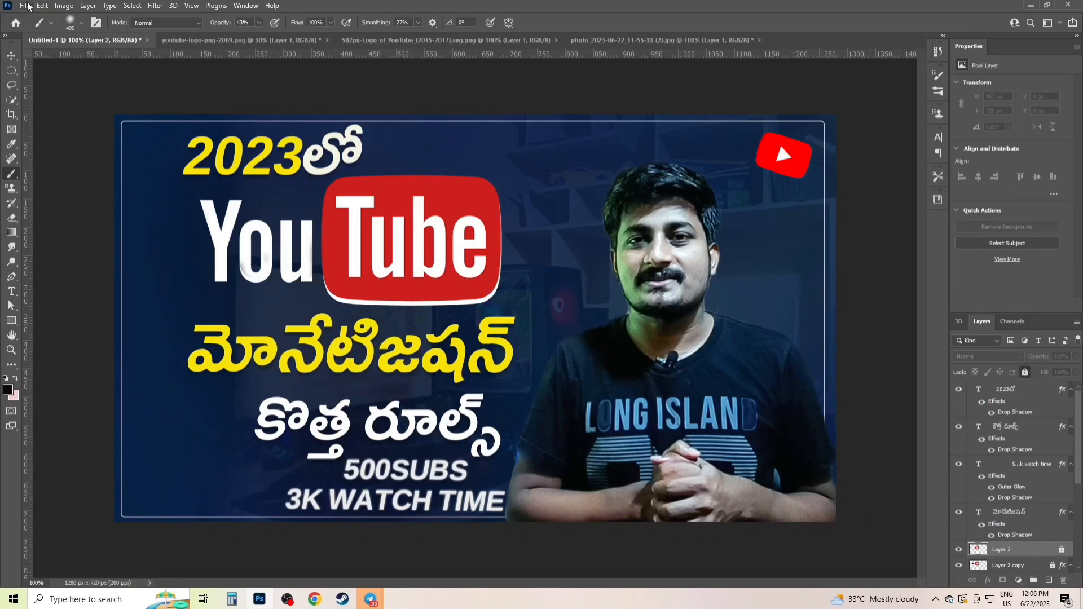
- Save the design as a layered Photoshop PSD file named "Untitled-1 thumbnail"
{"action": "left_click", "coordinate": [25, 5]}
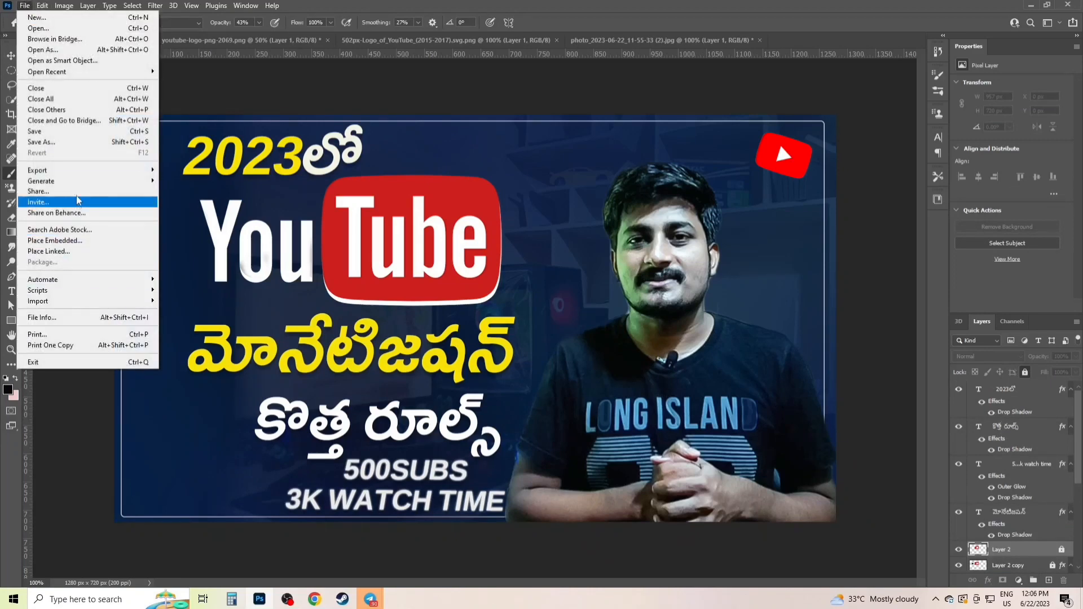
{"action": "left_click", "coordinate": [40, 141]}
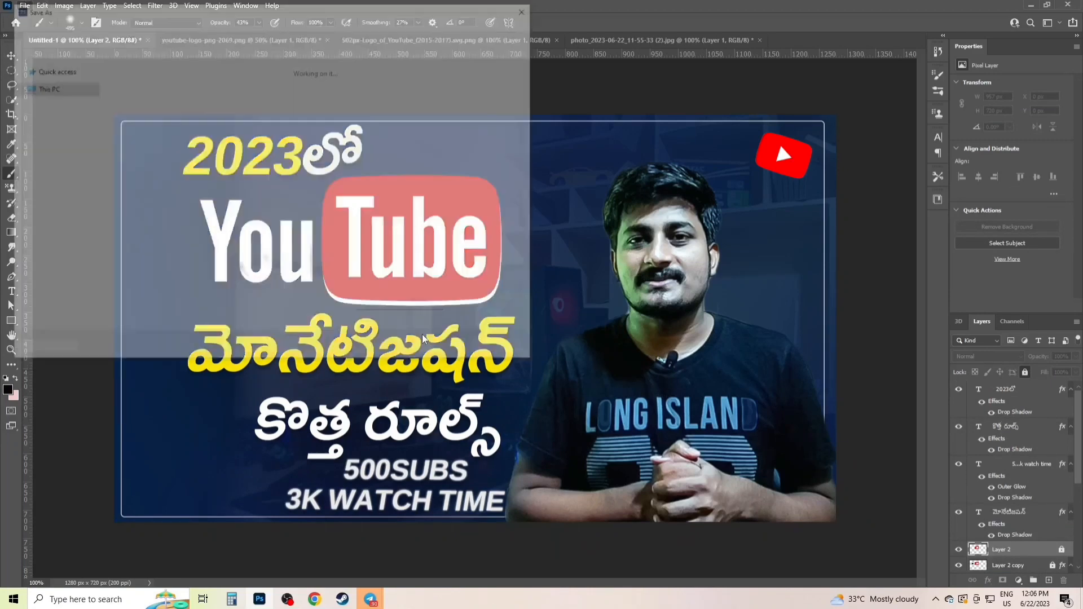
{"action": "left_click", "coordinate": [132, 244]}
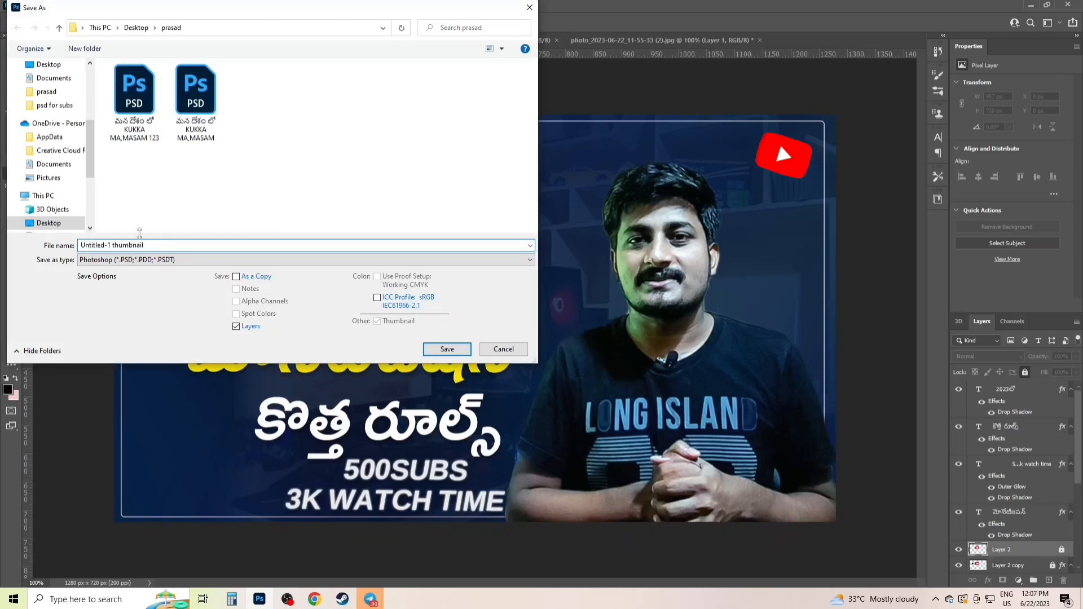
{"action": "left_click", "coordinate": [447, 349]}
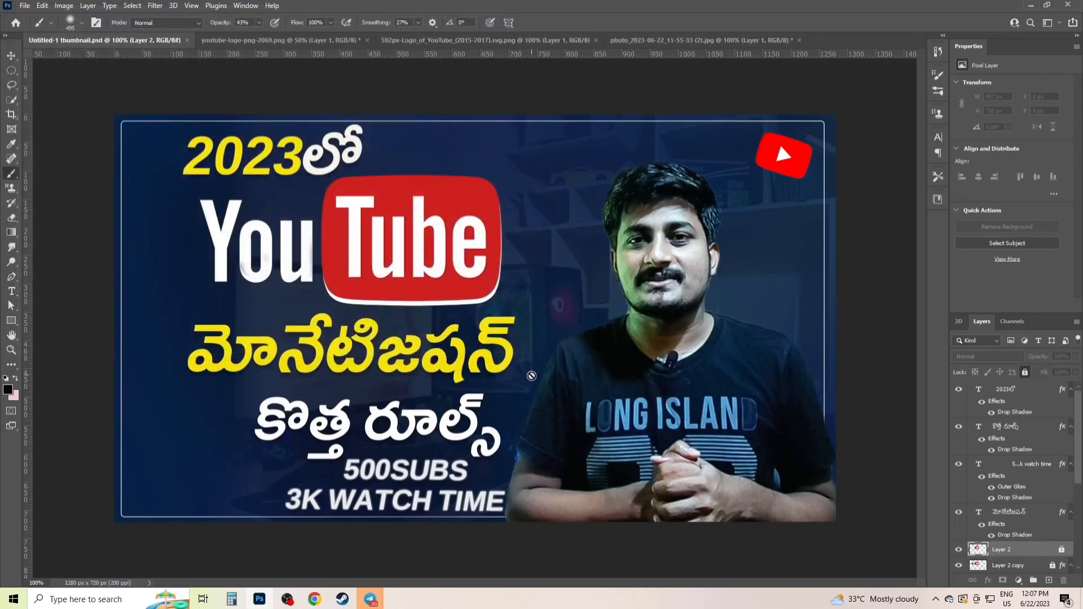
- Save a JPEG version of the thumbnail named "Untitled-1 thumbnail 4000 hours" at maximum quality 12 in Progressive format
{"action": "left_click", "coordinate": [25, 6]}
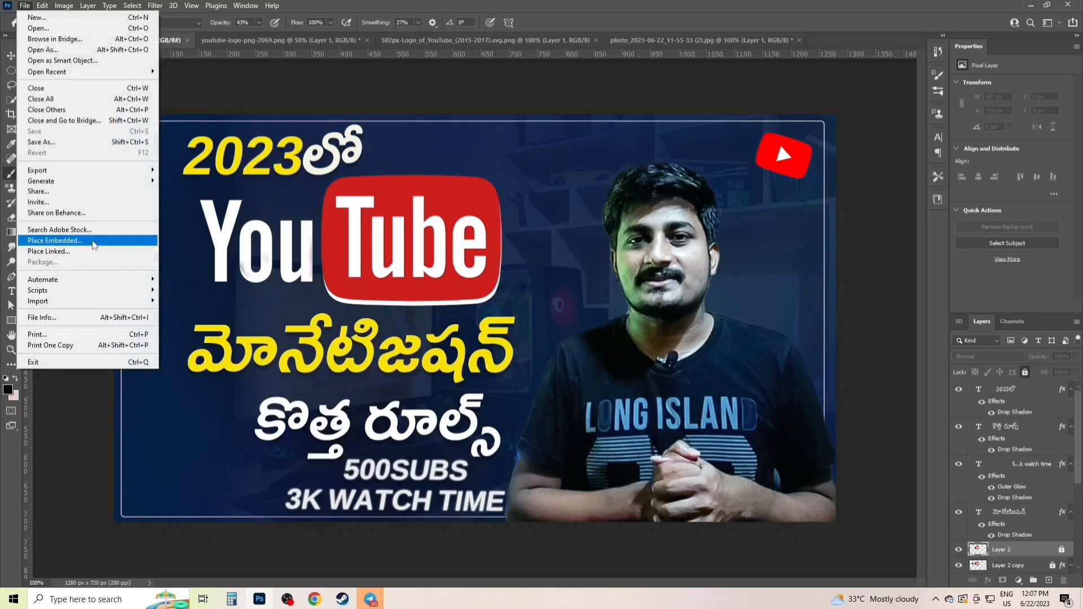
{"action": "left_click", "coordinate": [70, 142]}
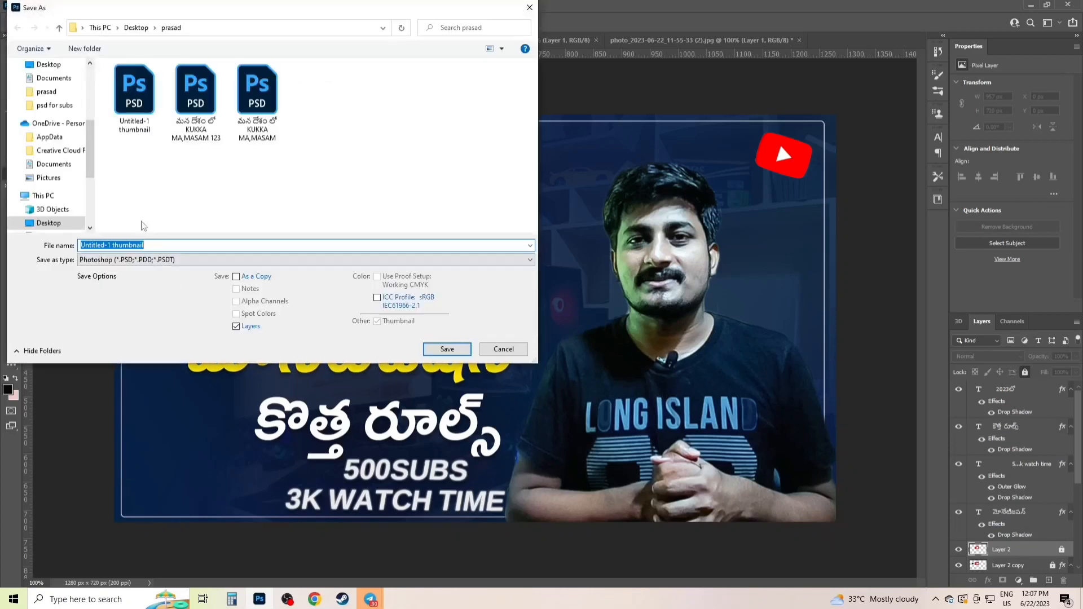
{"action": "left_click", "coordinate": [160, 258]}
{"action": "left_click", "coordinate": [142, 347]}
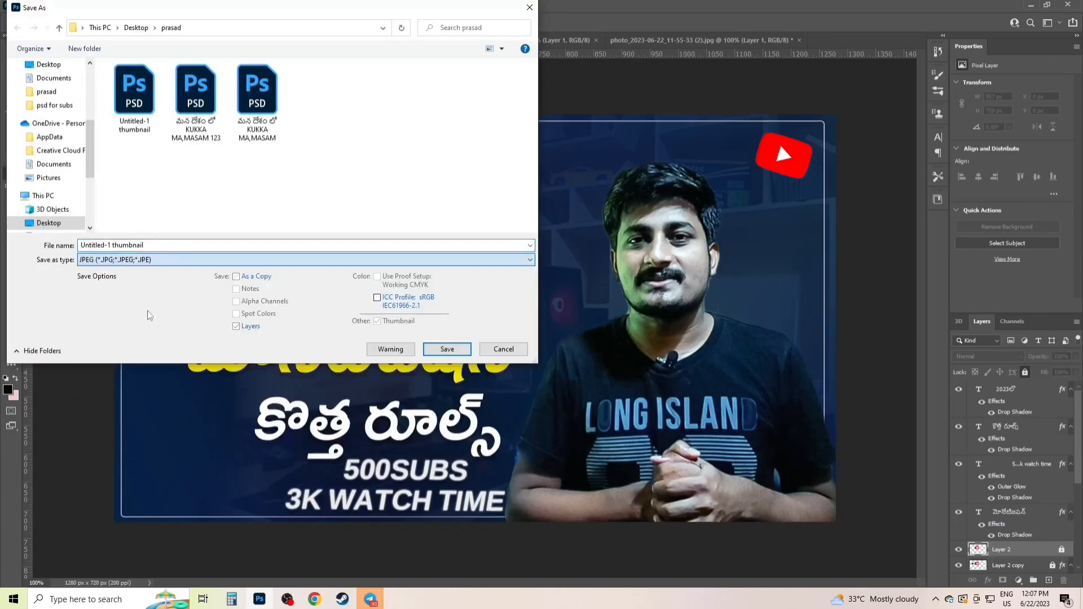
{"action": "left_click", "coordinate": [166, 244]}
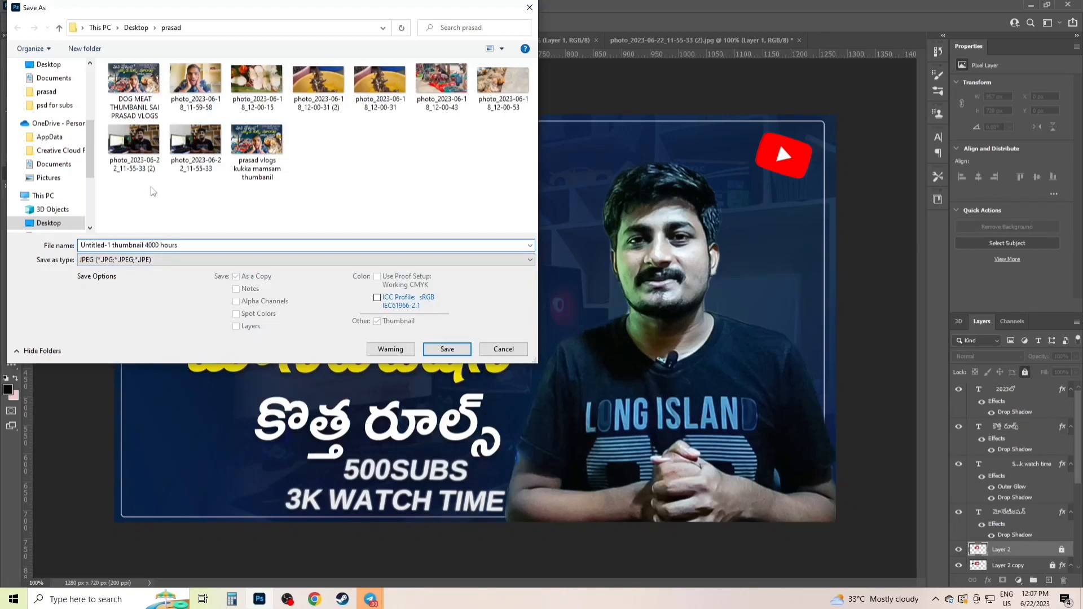
{"action": "left_click", "coordinate": [446, 349]}
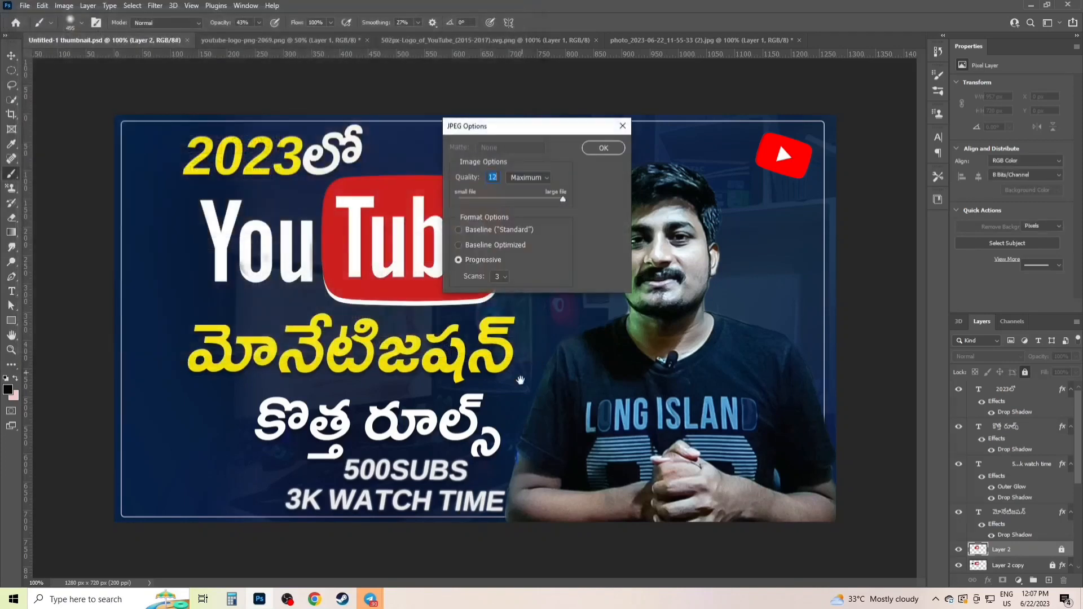
{"action": "left_click", "coordinate": [597, 150]}
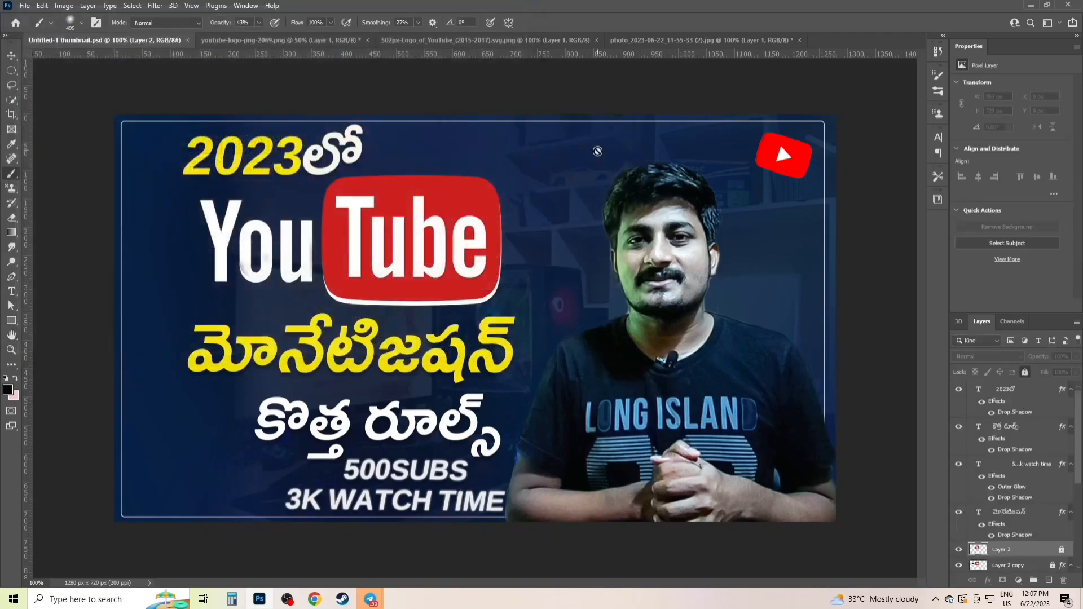